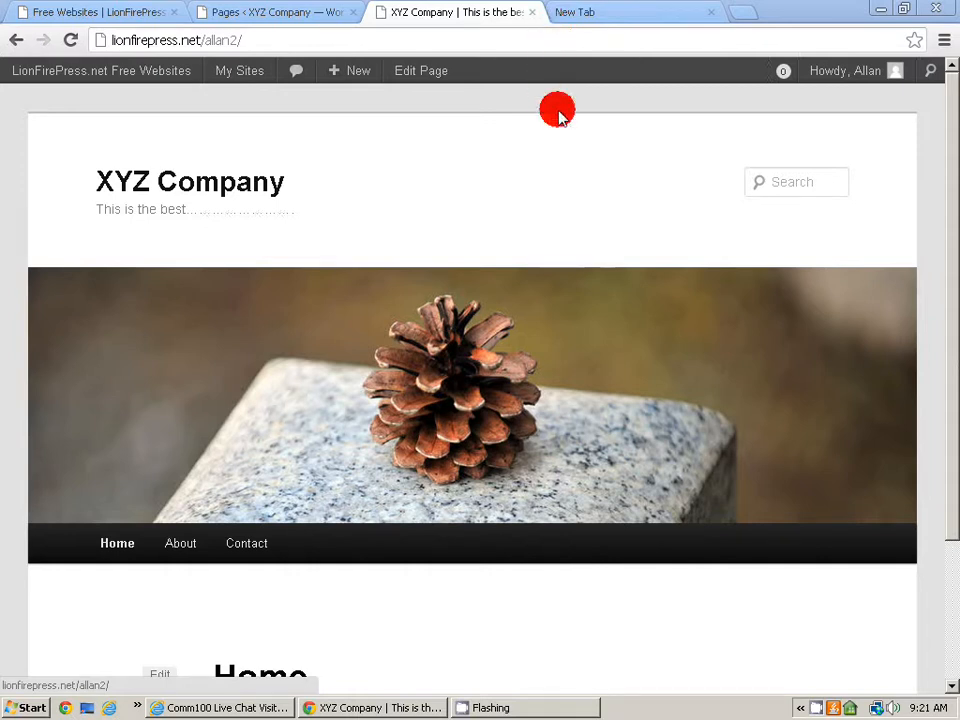
Review the site's Home page layout, and open the Contact page to examine its layout and form.
drag(949, 199, 949, 321)
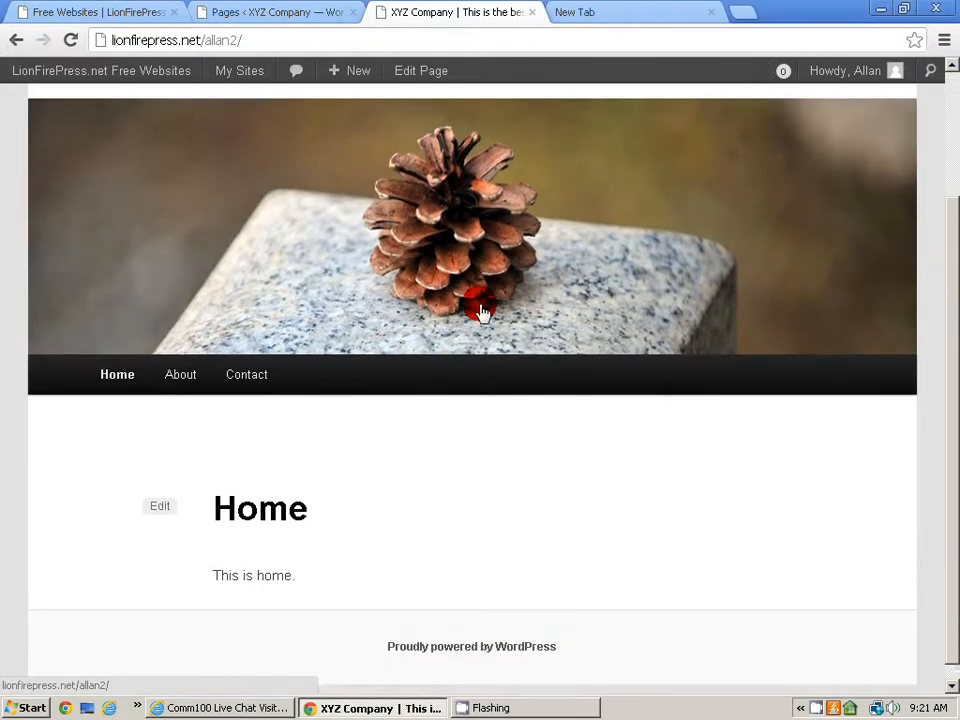
click(245, 380)
scroll(300, 377, down, 7)
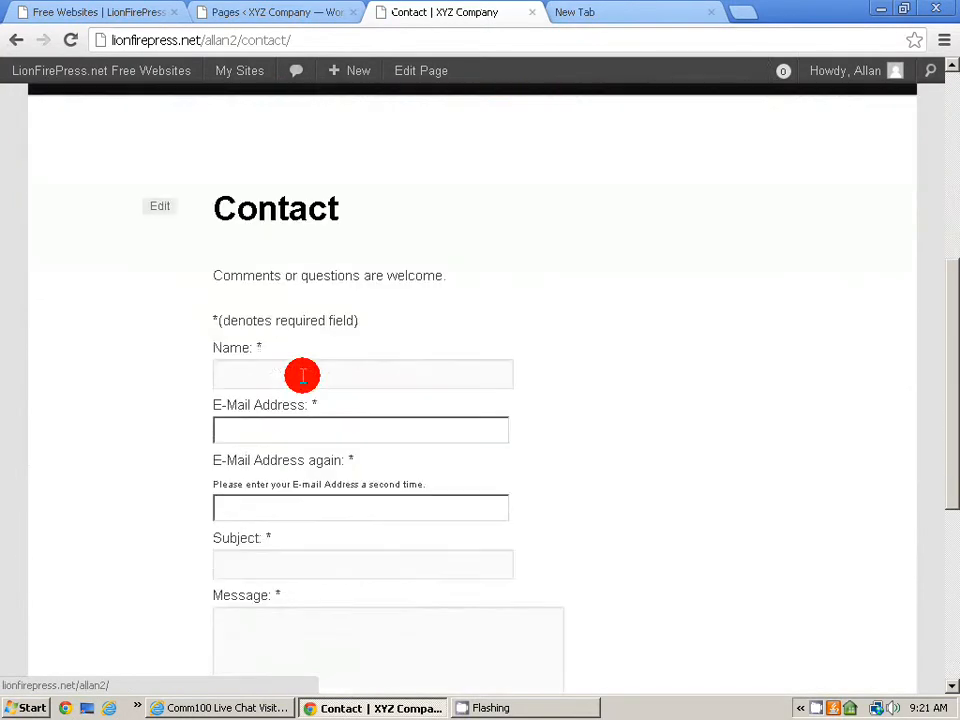
scroll(305, 377, up, 6)
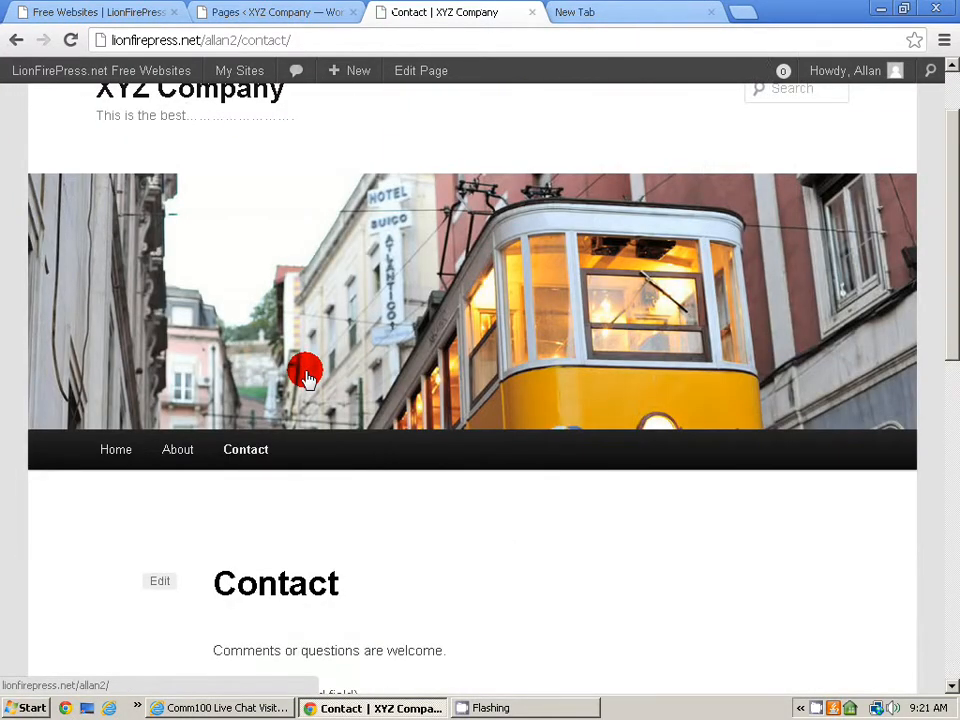
scroll(300, 372, down, 2)
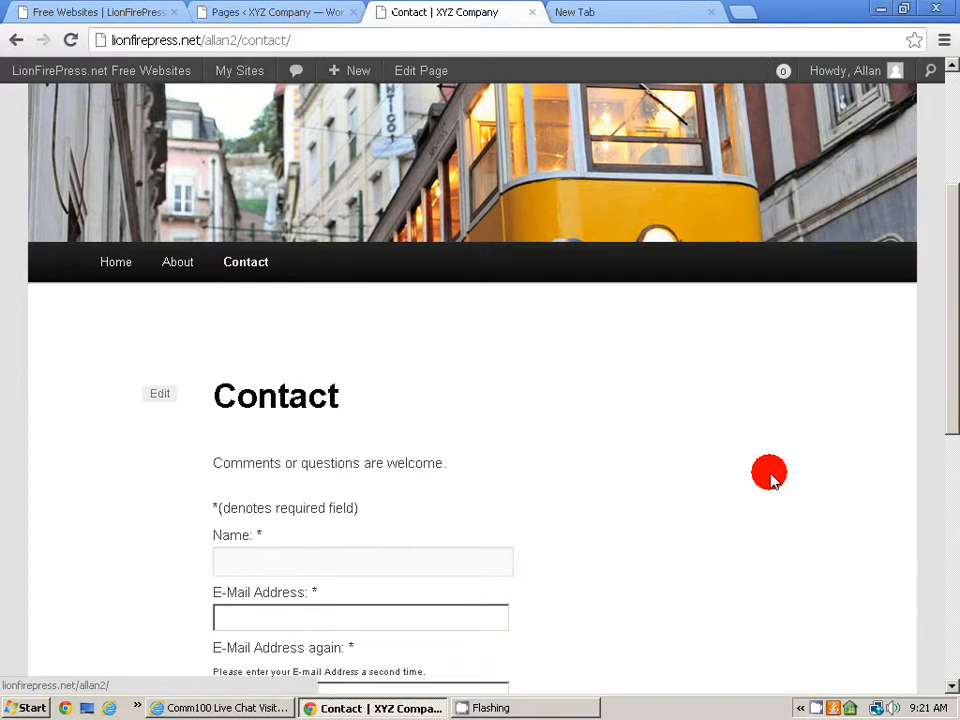
scroll(769, 477, up, 3)
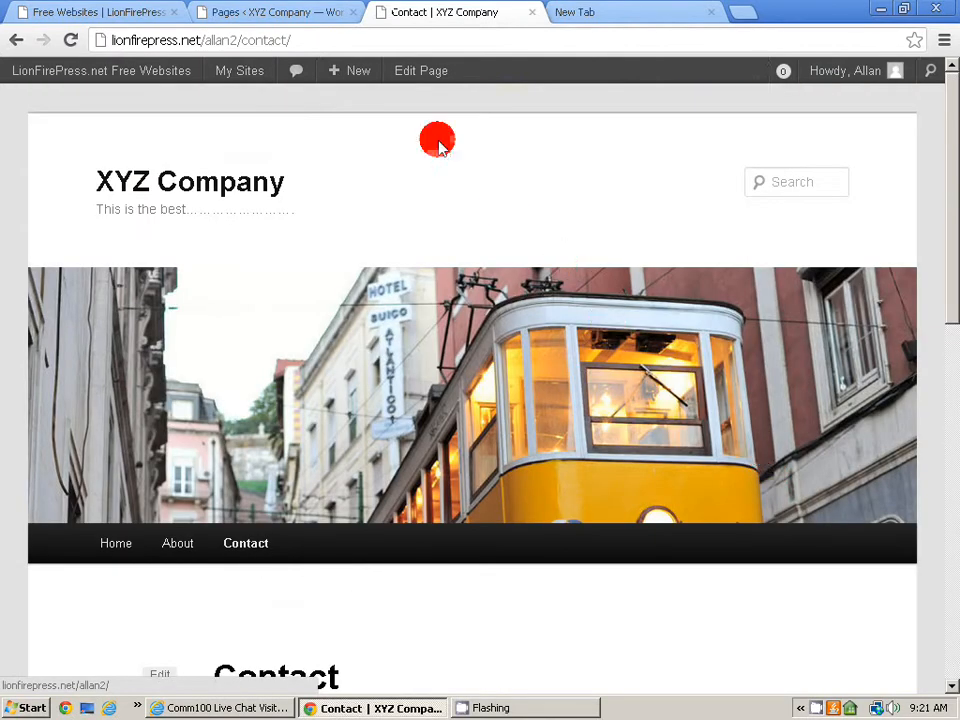
Quick-edit the Home page in the site's page administration to use the Sidebar Template, and update it.
click(255, 13)
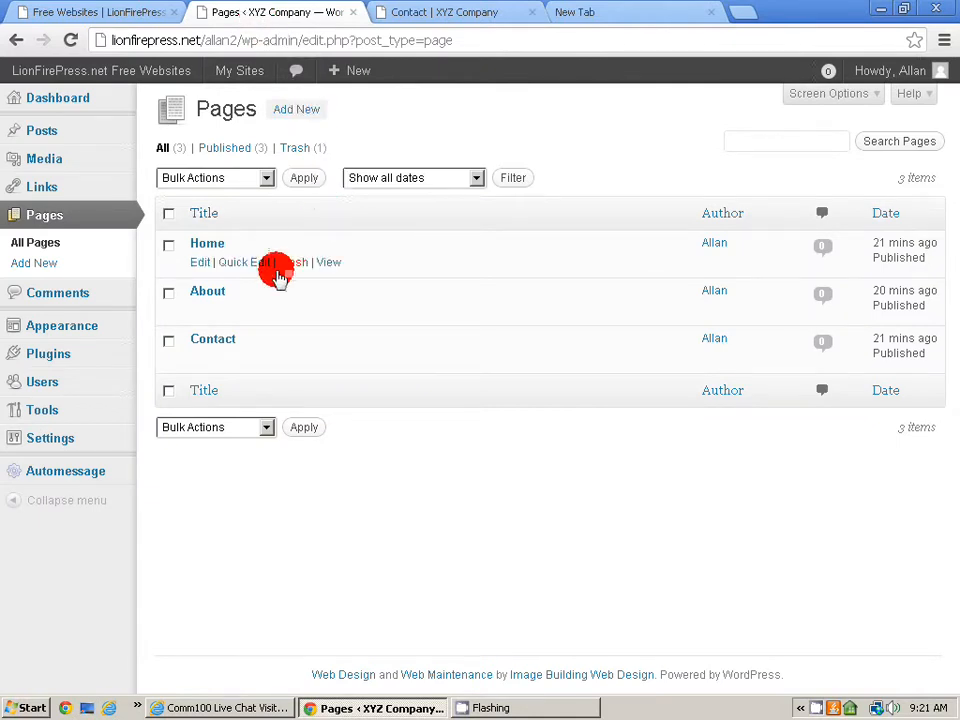
click(252, 265)
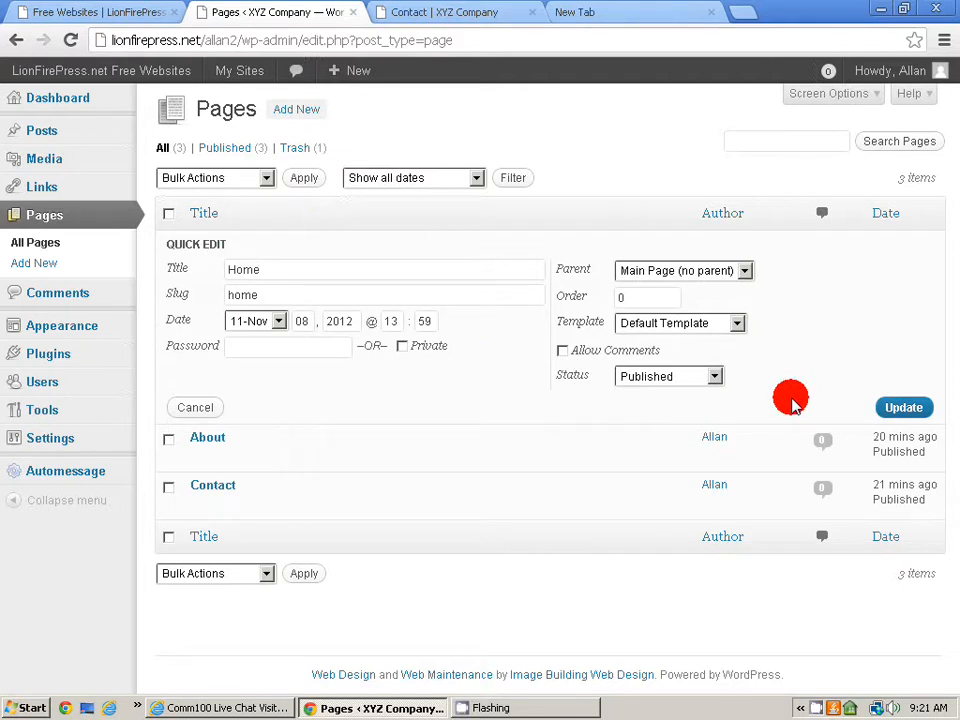
click(745, 328)
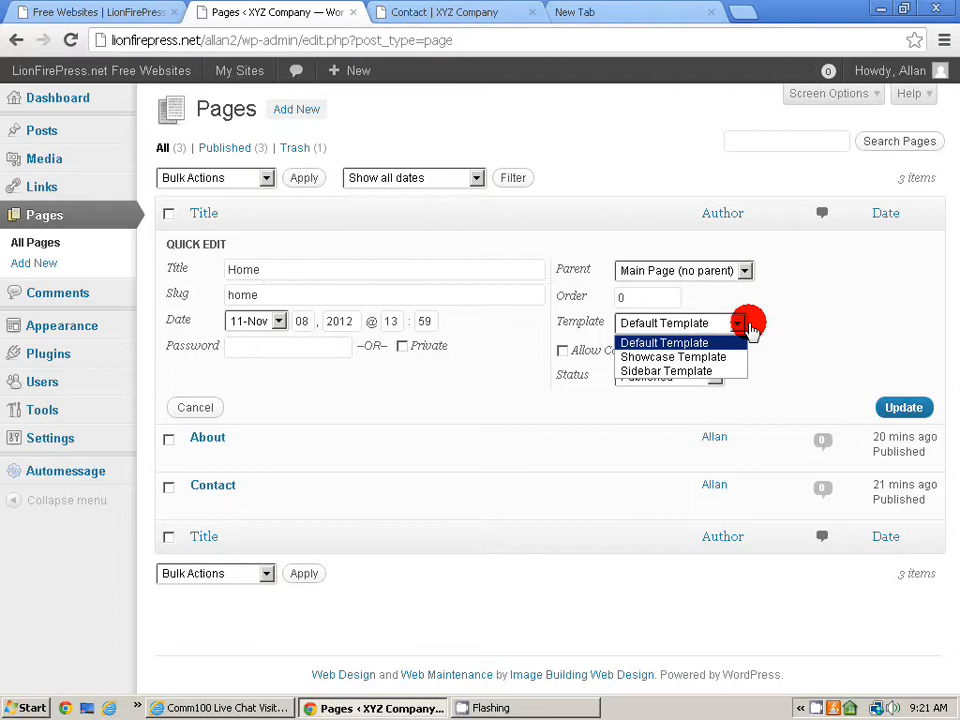
click(727, 372)
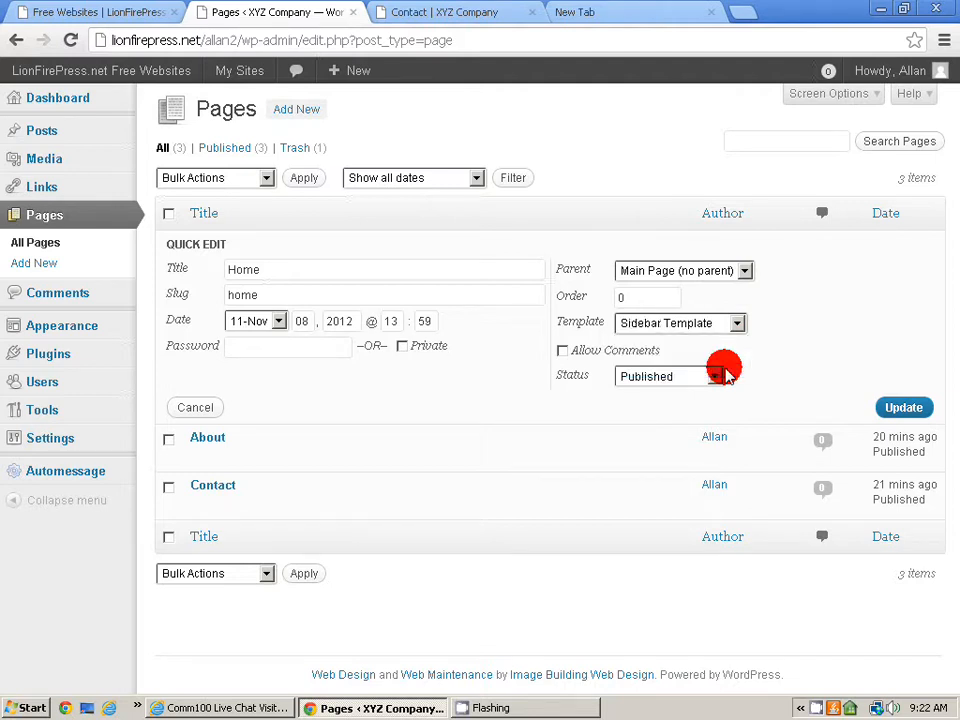
click(906, 404)
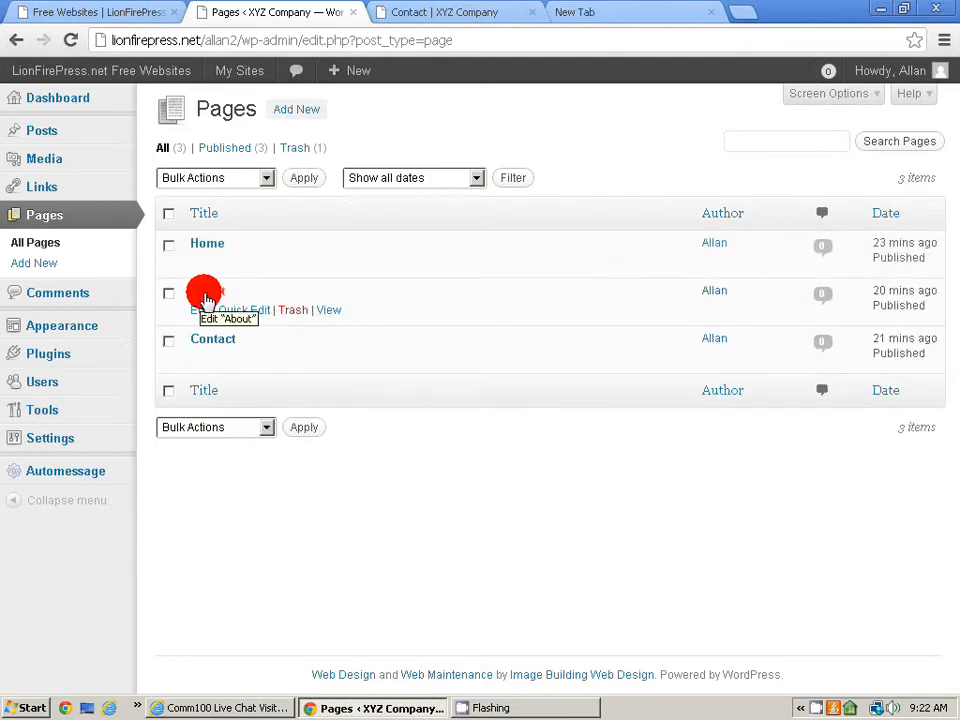
Change the About page's template to Sidebar Template through Quick Edit and update the page.
click(232, 312)
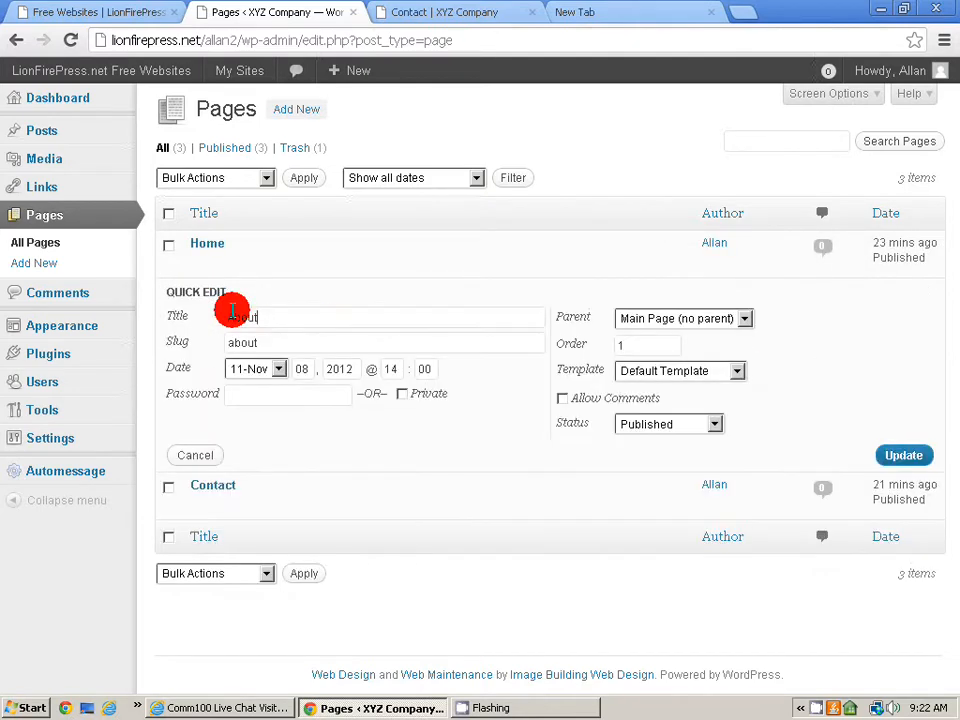
click(740, 371)
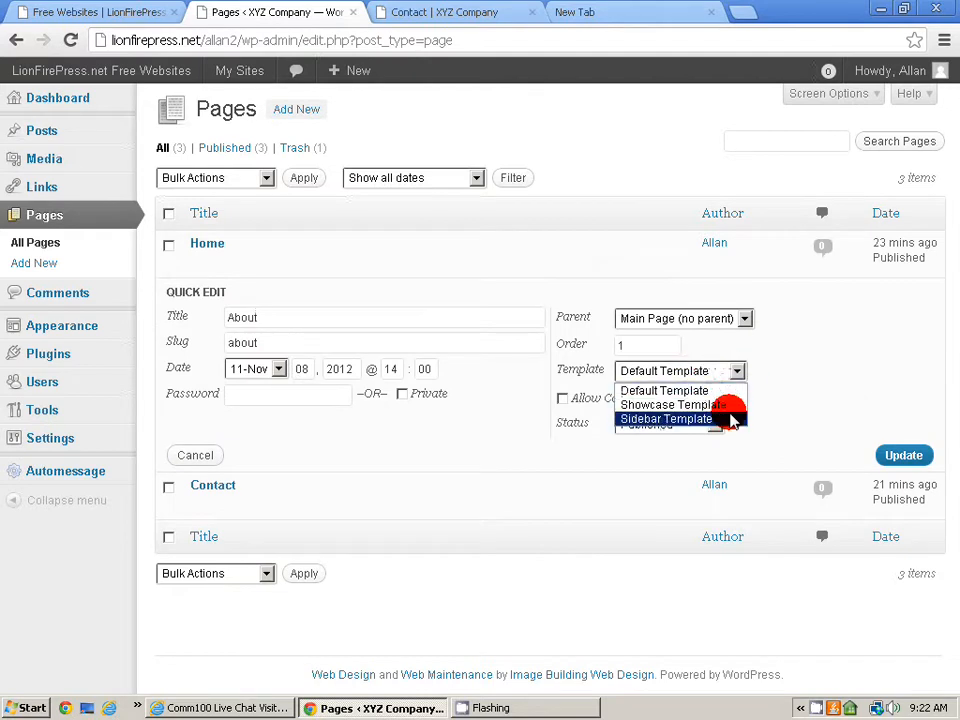
click(729, 418)
click(906, 457)
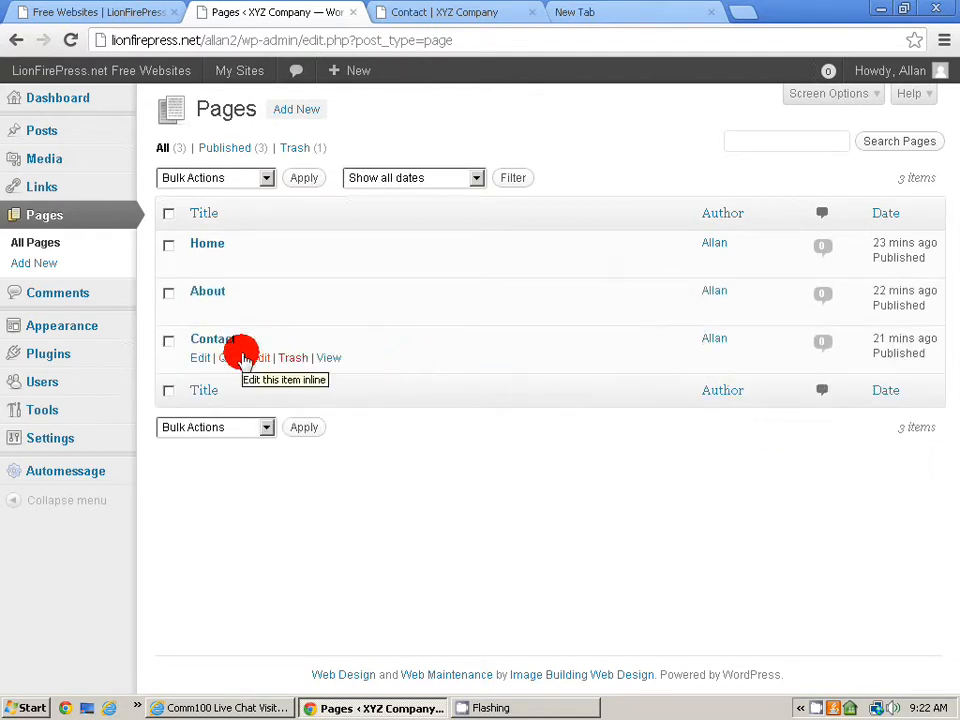
Assign the Sidebar Template to the Contact page through Quick Edit and update the page.
click(243, 356)
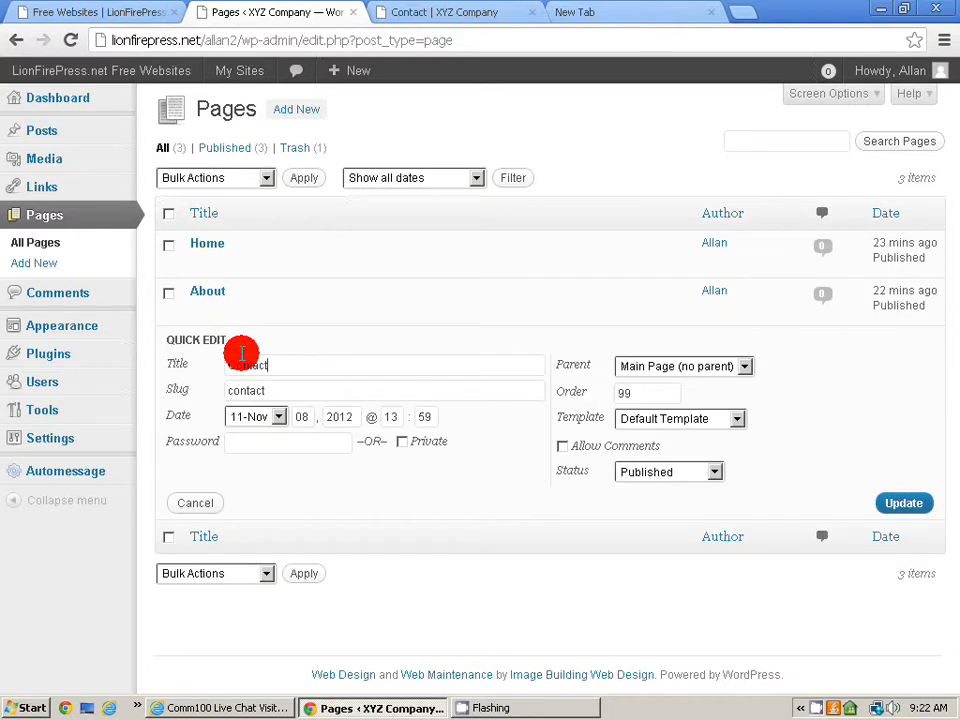
click(729, 420)
click(729, 462)
click(902, 508)
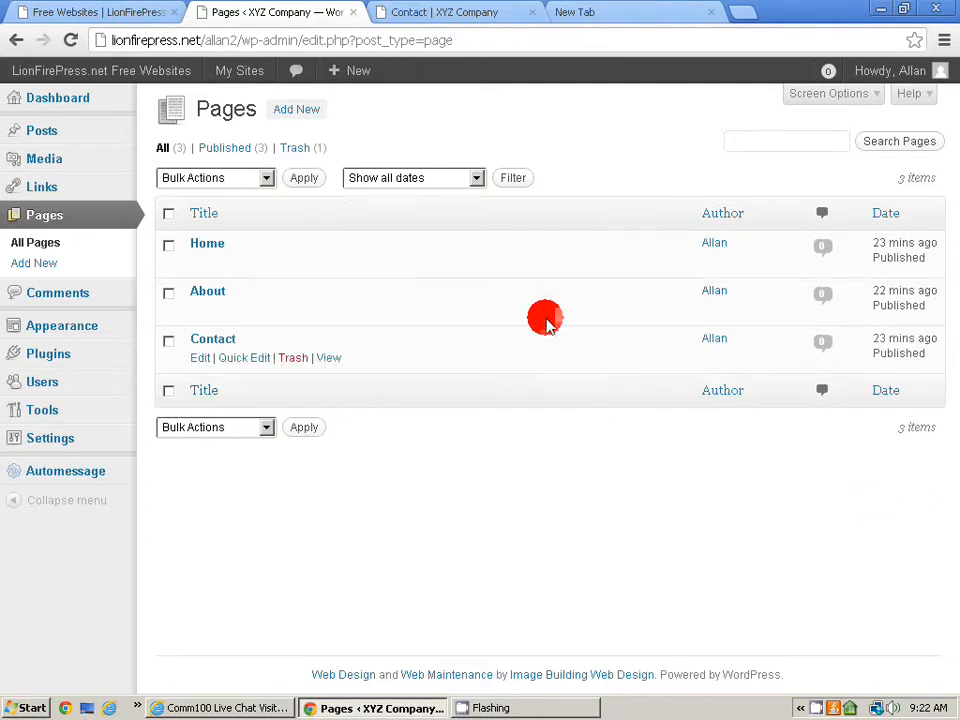
Open the site's widget management and add a Text widget to the Main Sidebar.
mouse_move(92, 328)
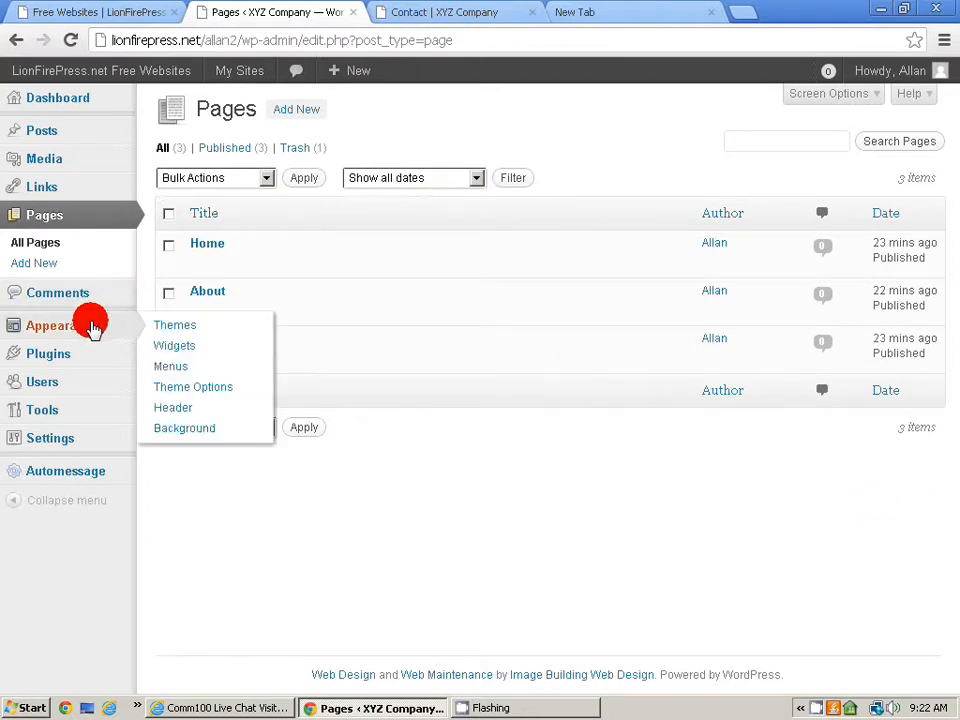
click(172, 345)
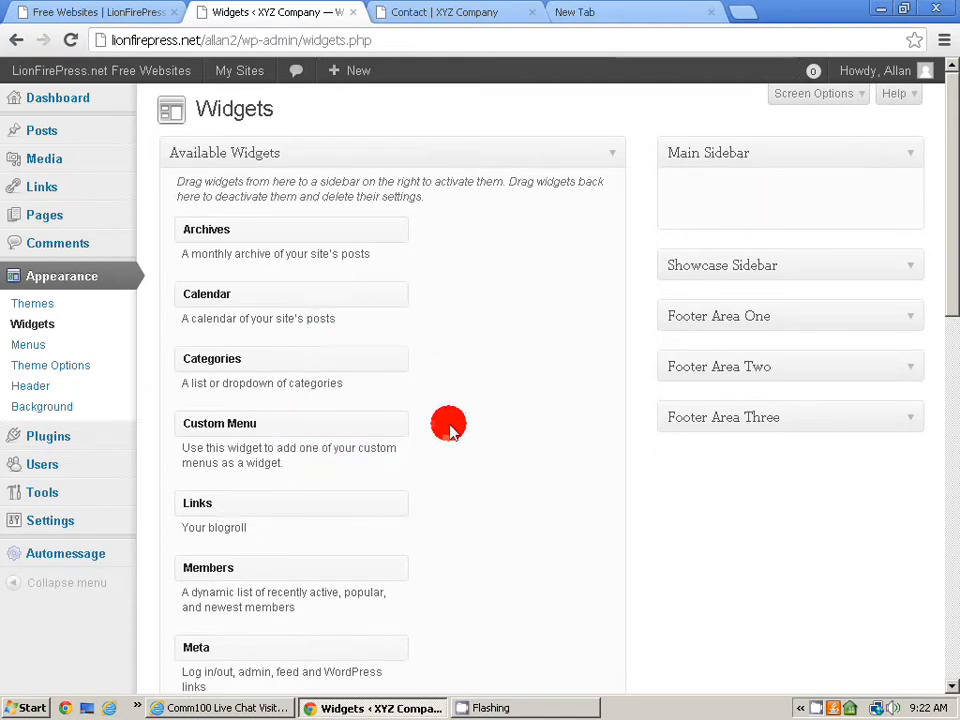
scroll(461, 425, down, 3)
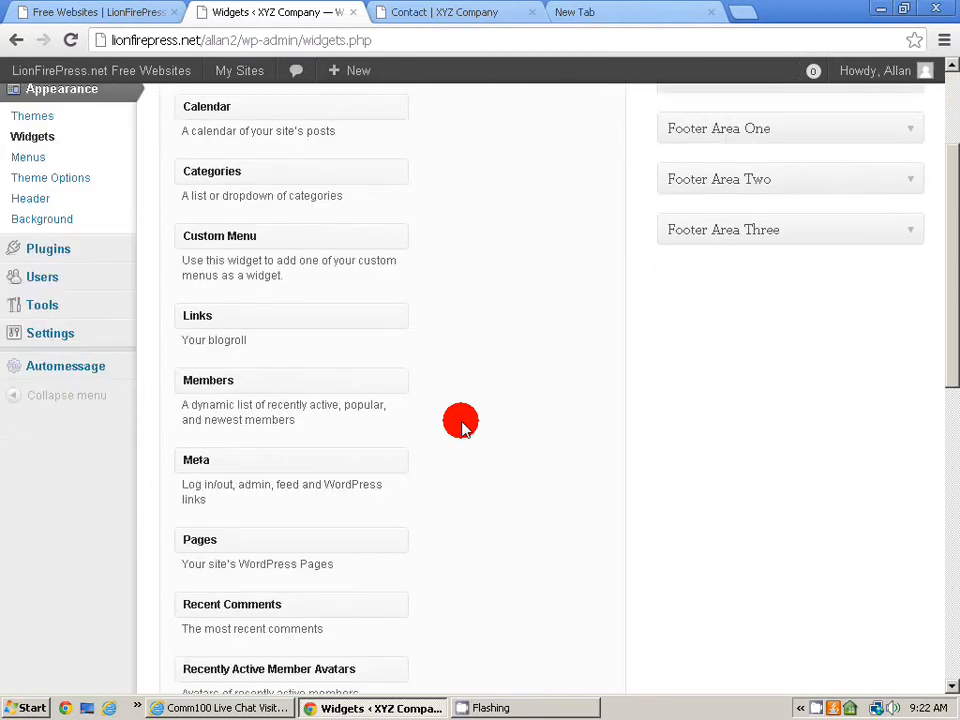
scroll(461, 425, down, 4)
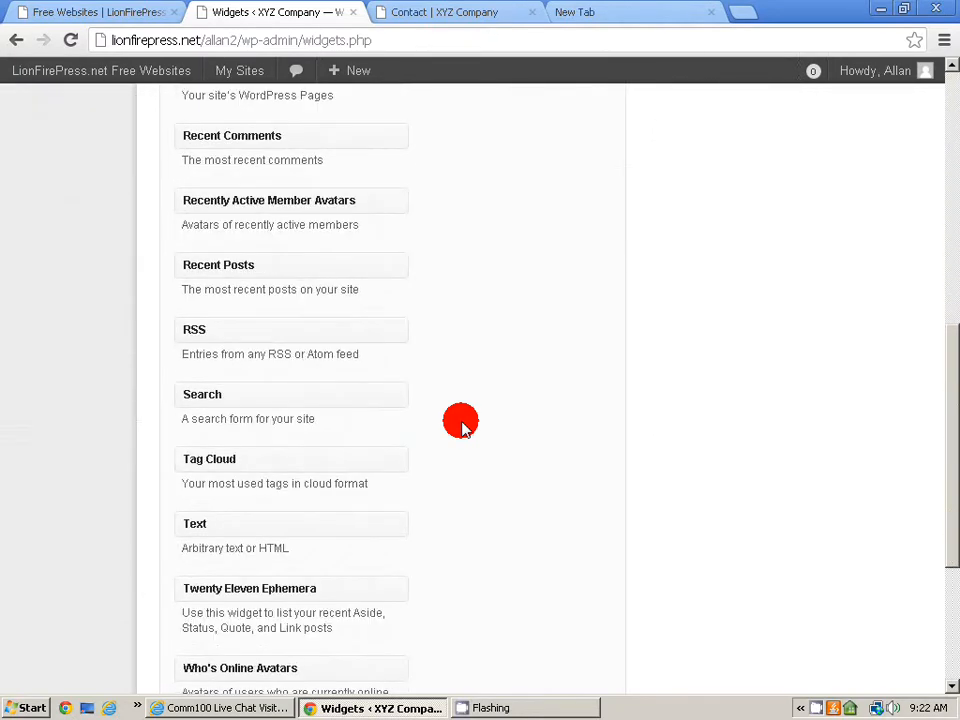
scroll(461, 425, down, 1)
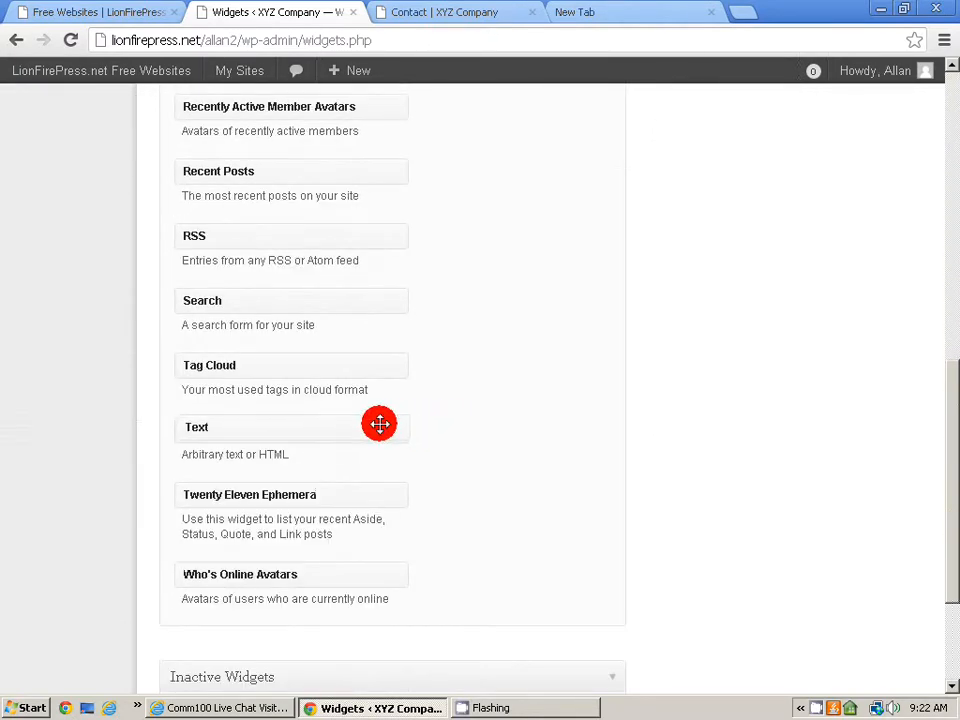
drag(379, 424, 864, 191)
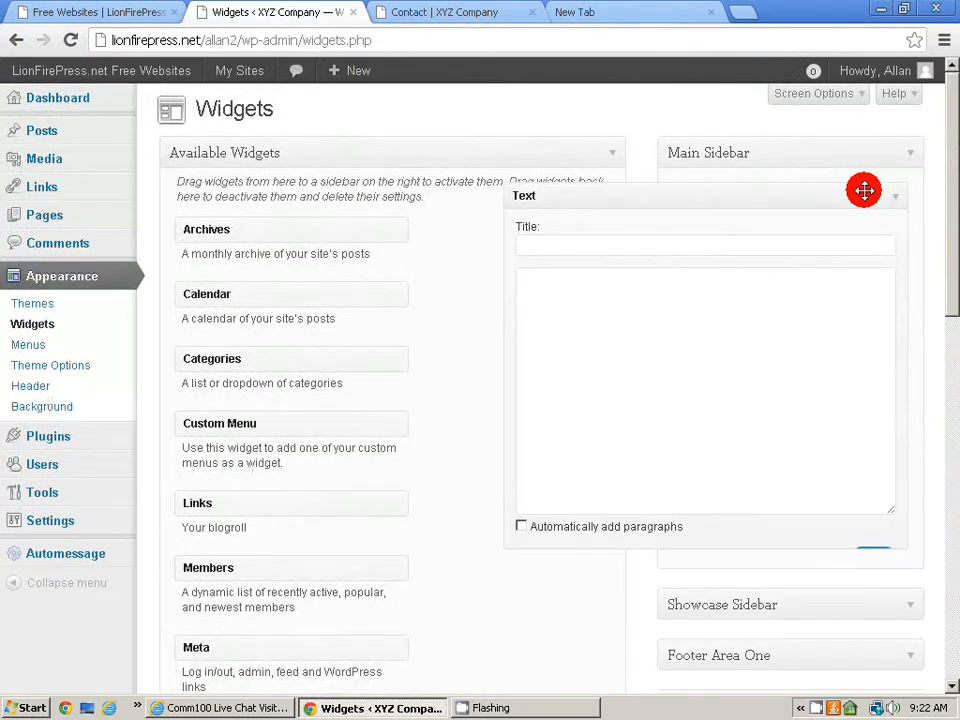
Save the text widget with title "My Info", body "This is my info." plus three separate lines of question marks, and automatic paragraphs enabled.
click(692, 247)
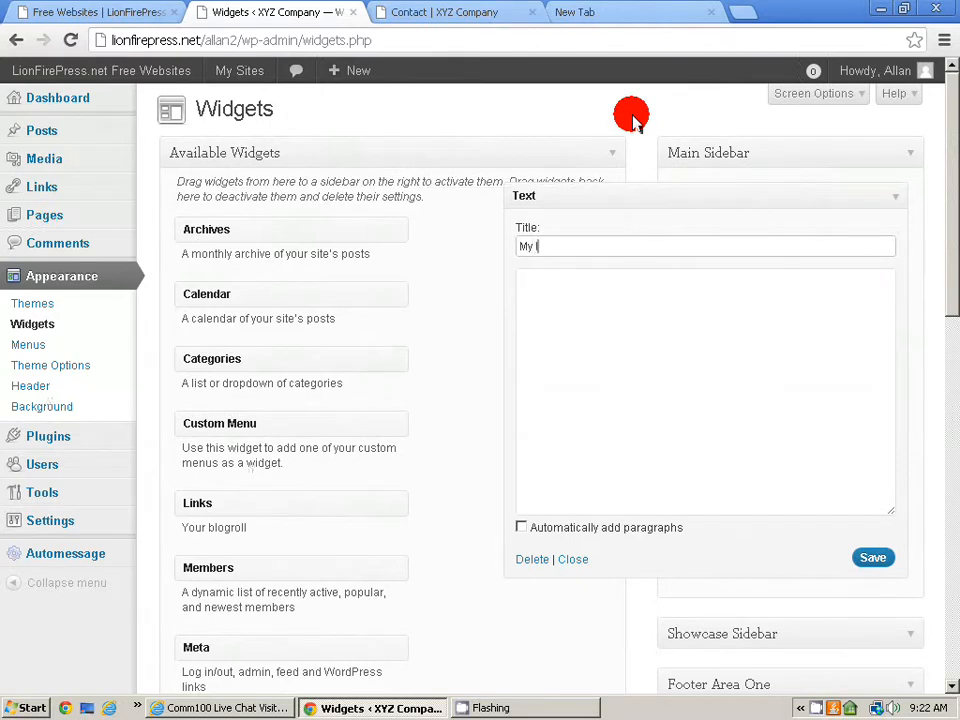
text(My Info)
key(Tab)
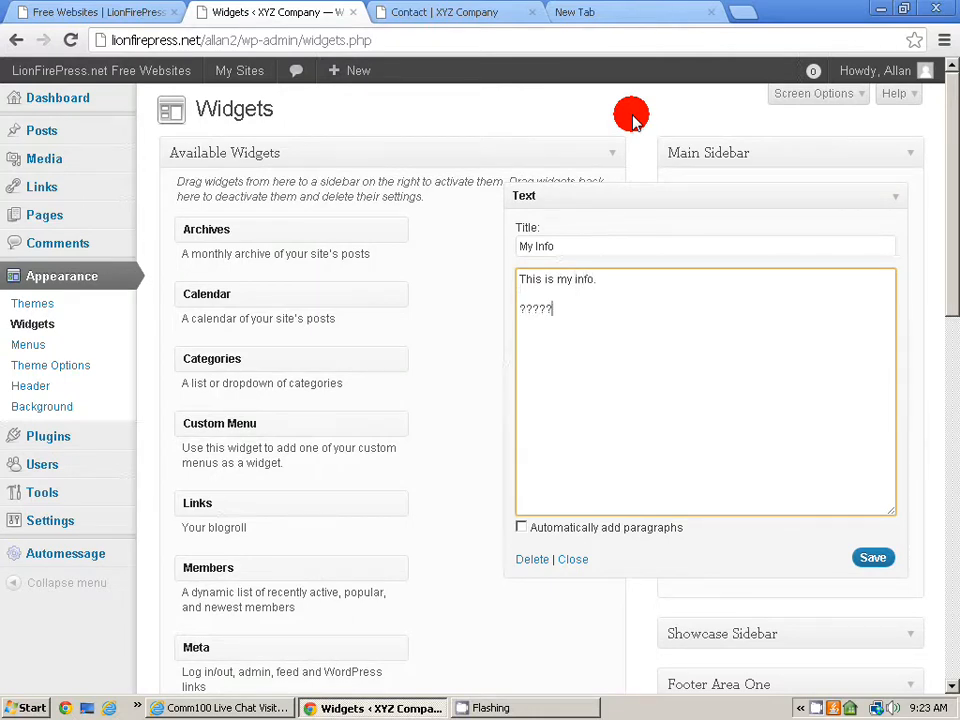
text(??????)
key(Return)
key(Return)
text(?????????????)
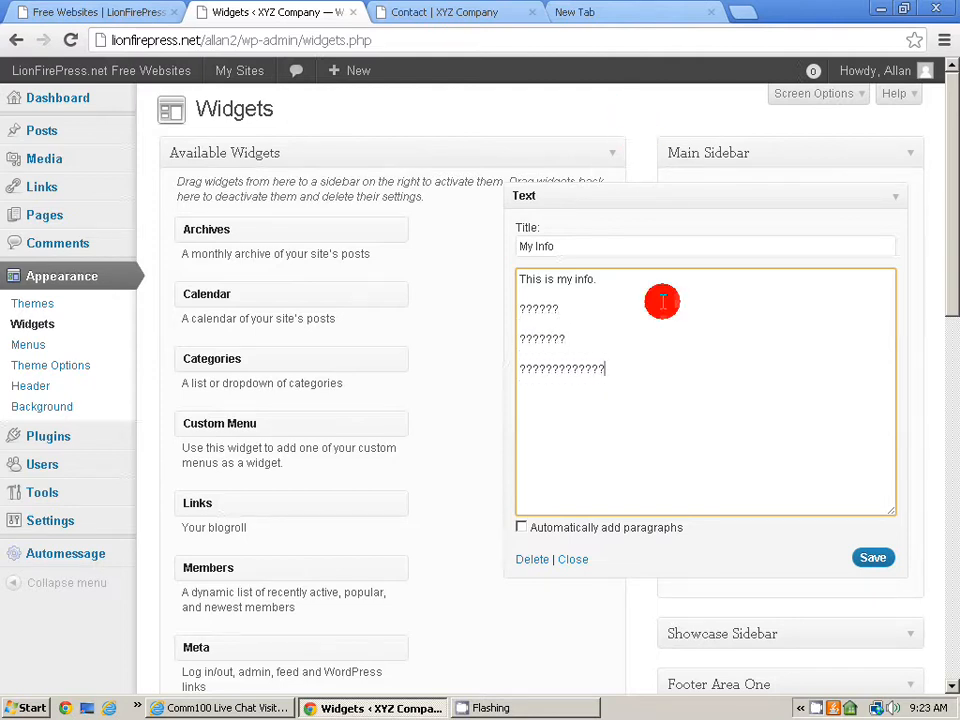
click(521, 528)
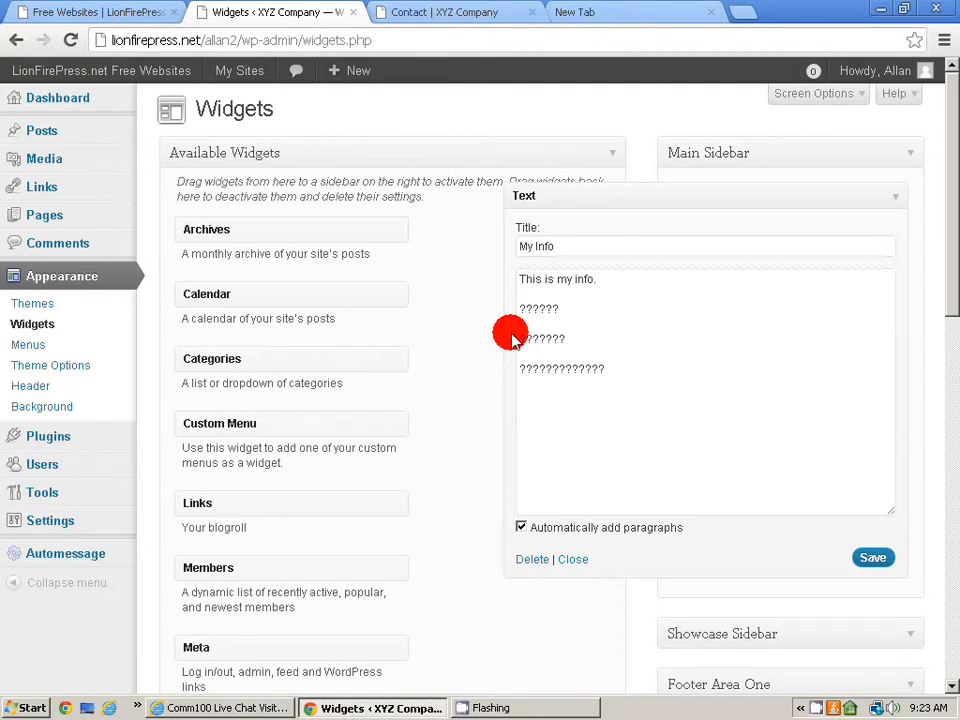
click(872, 562)
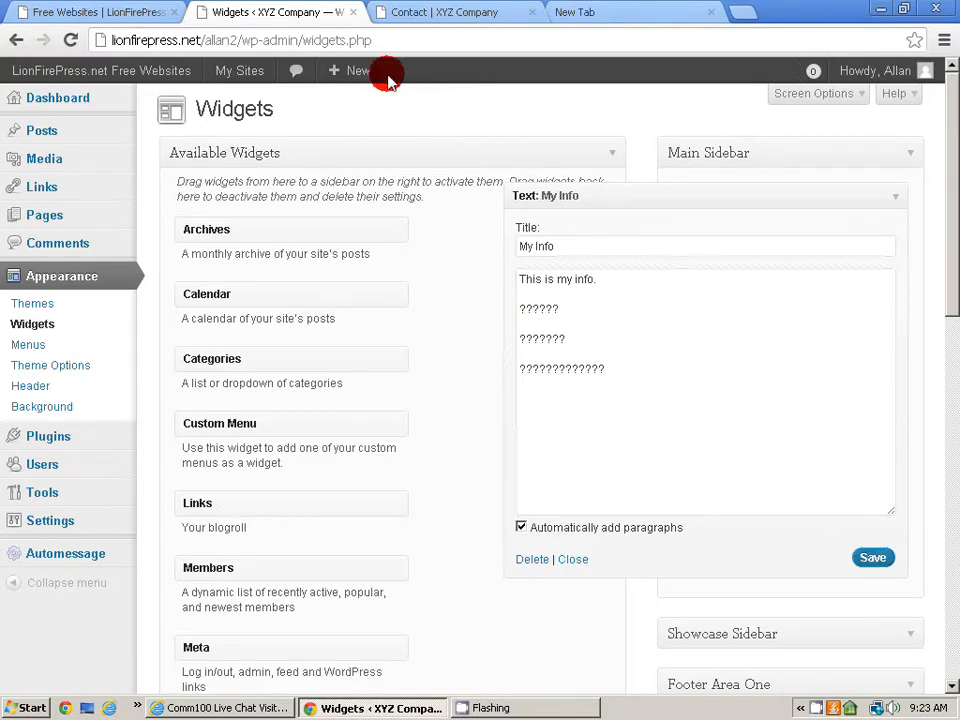
Reload the site's Contact page and check how the My Info widget displays in the sidebar.
click(406, 14)
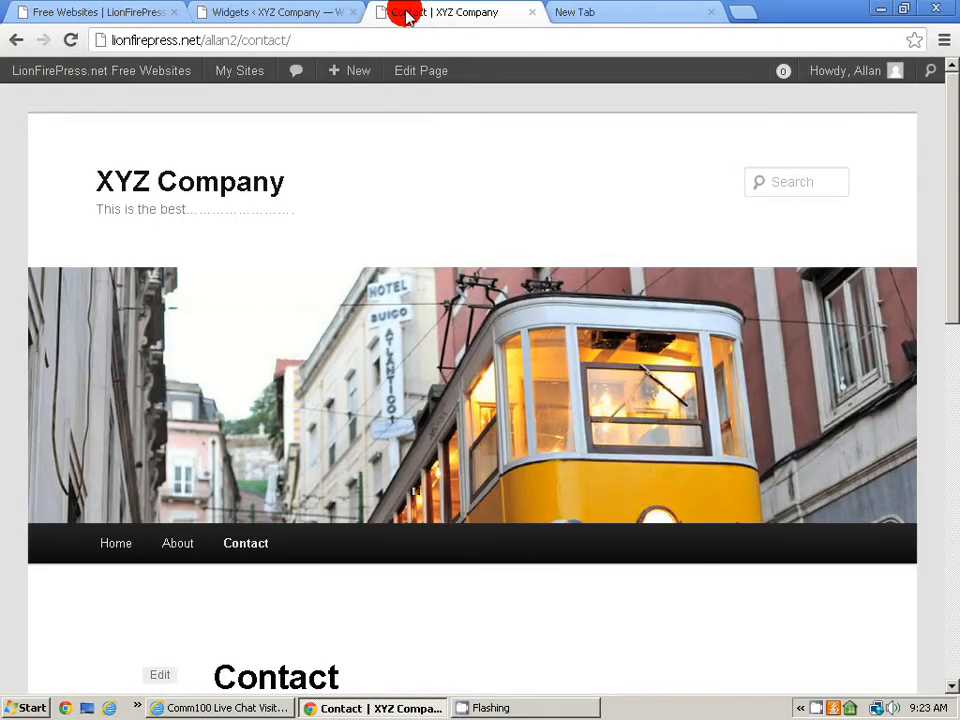
click(72, 42)
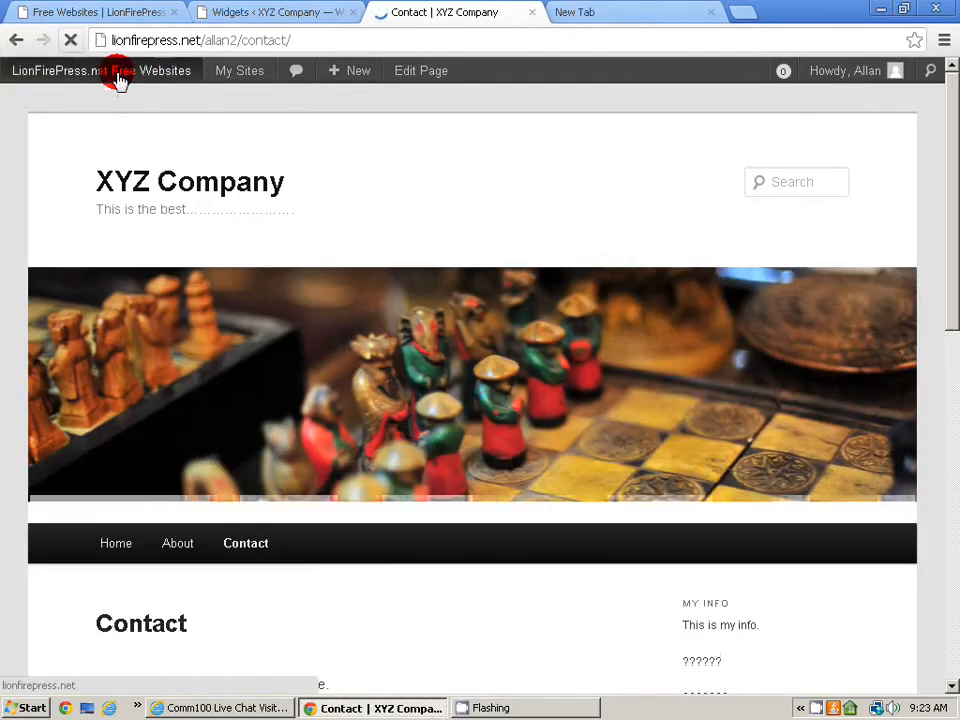
scroll(536, 293, down, 3)
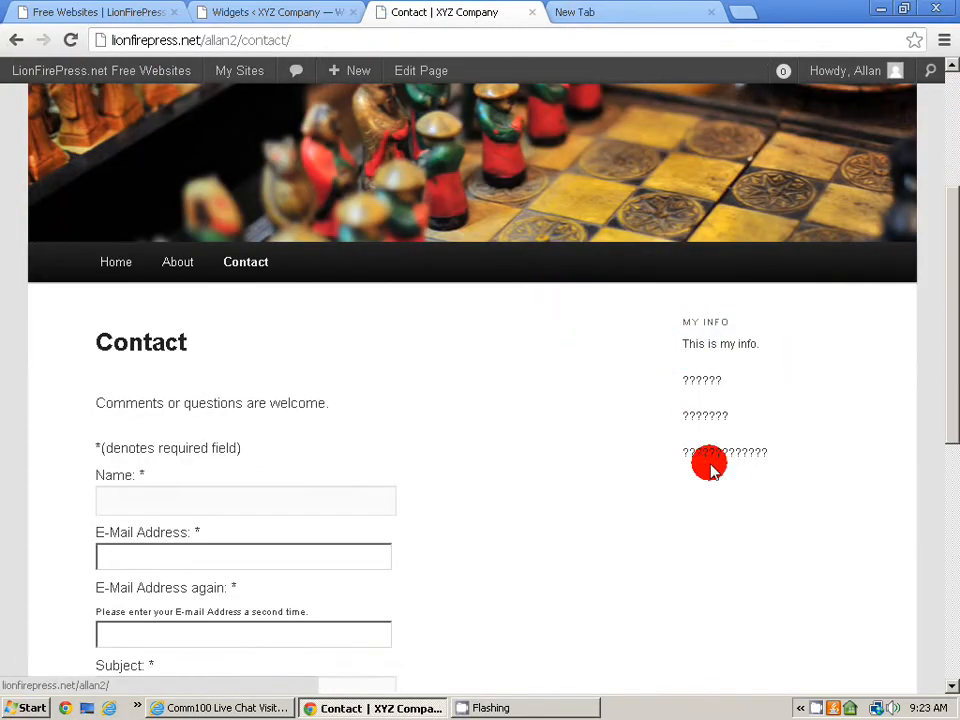
scroll(707, 463, up, 3)
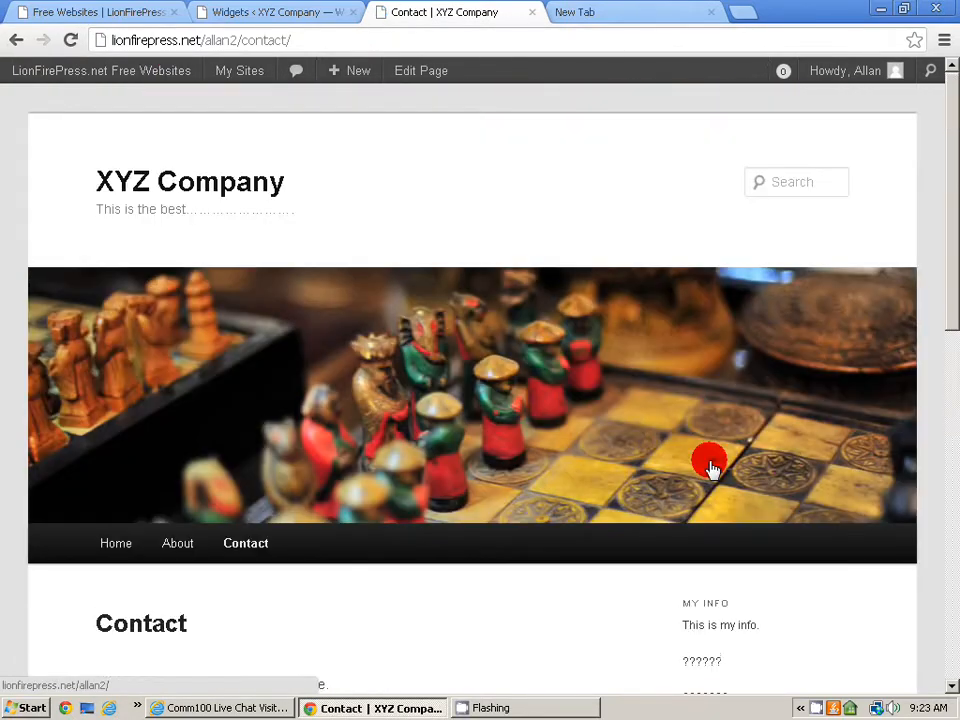
scroll(707, 467, down, 3)
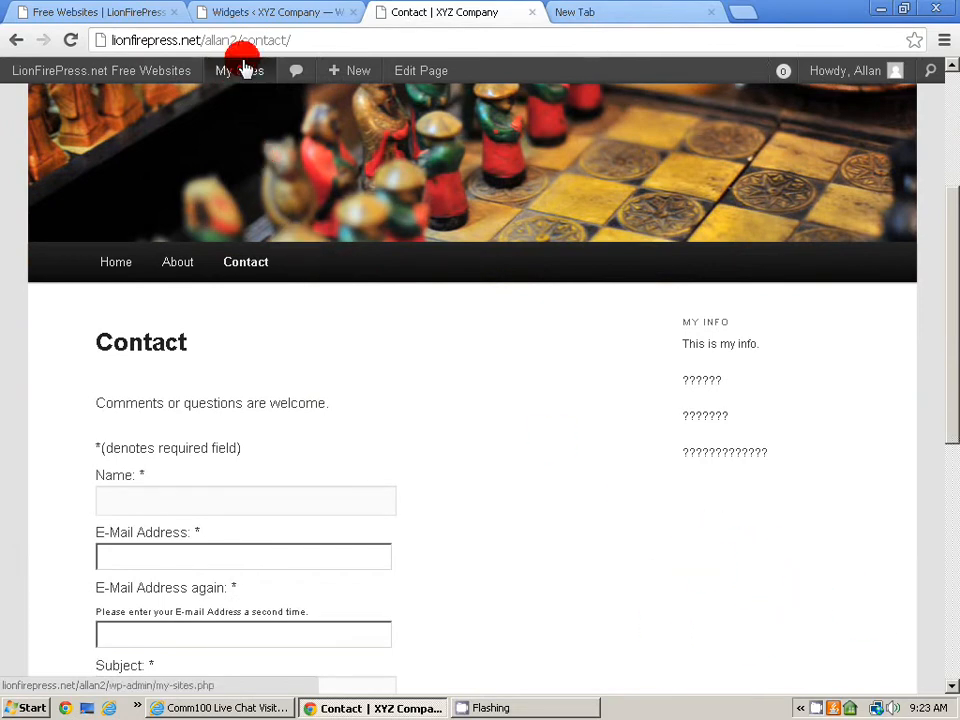
Create a new custom menu named "Side navigation" in the site's admin area.
click(245, 12)
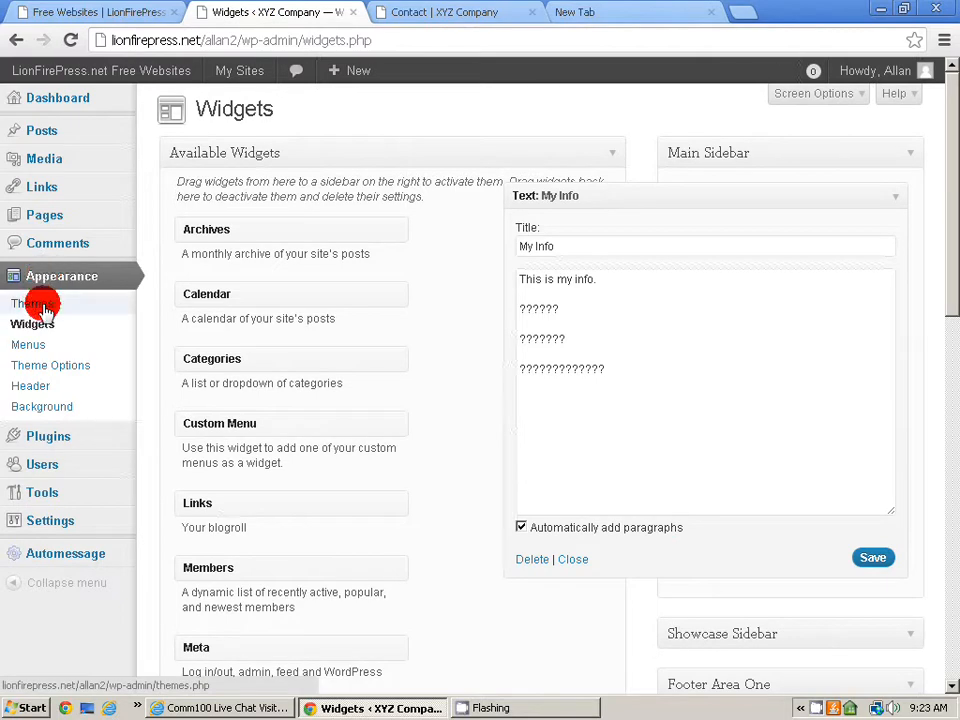
click(42, 344)
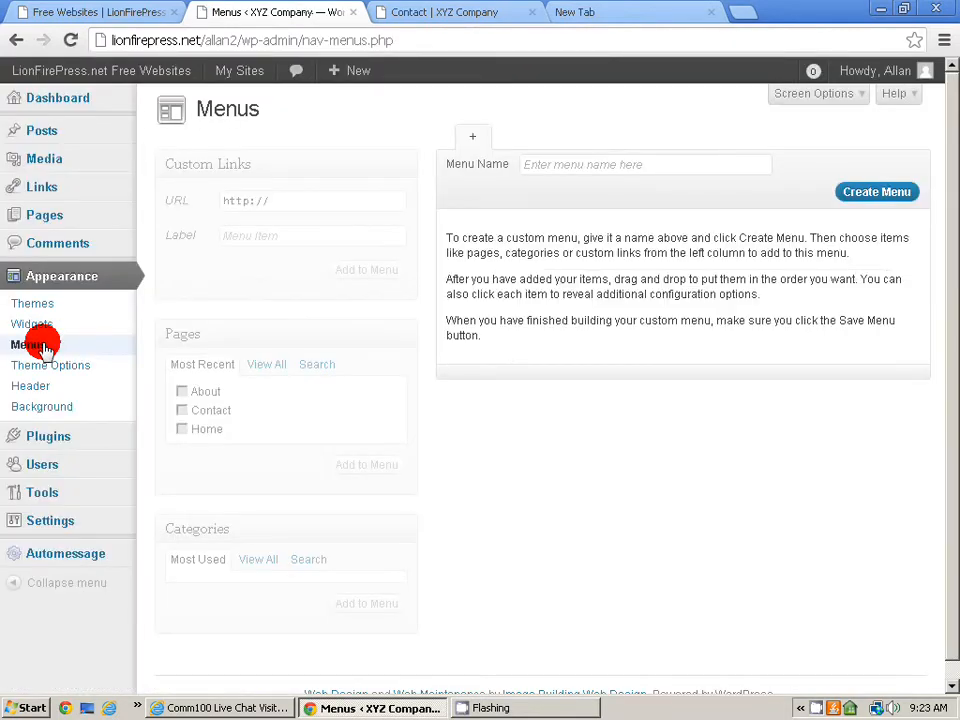
click(548, 165)
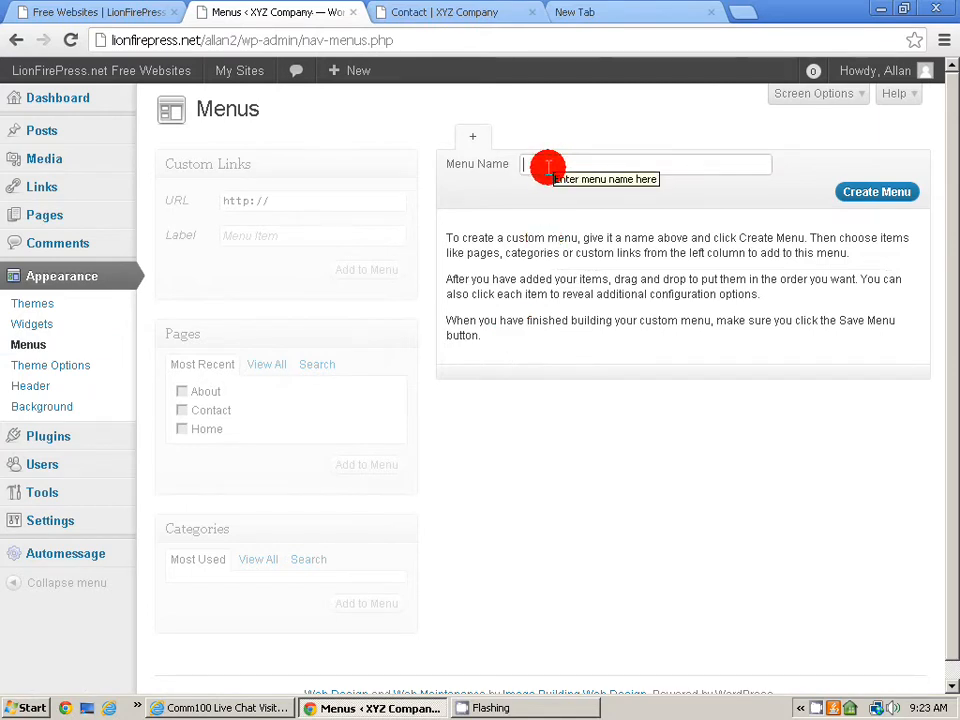
text(Side navigation)
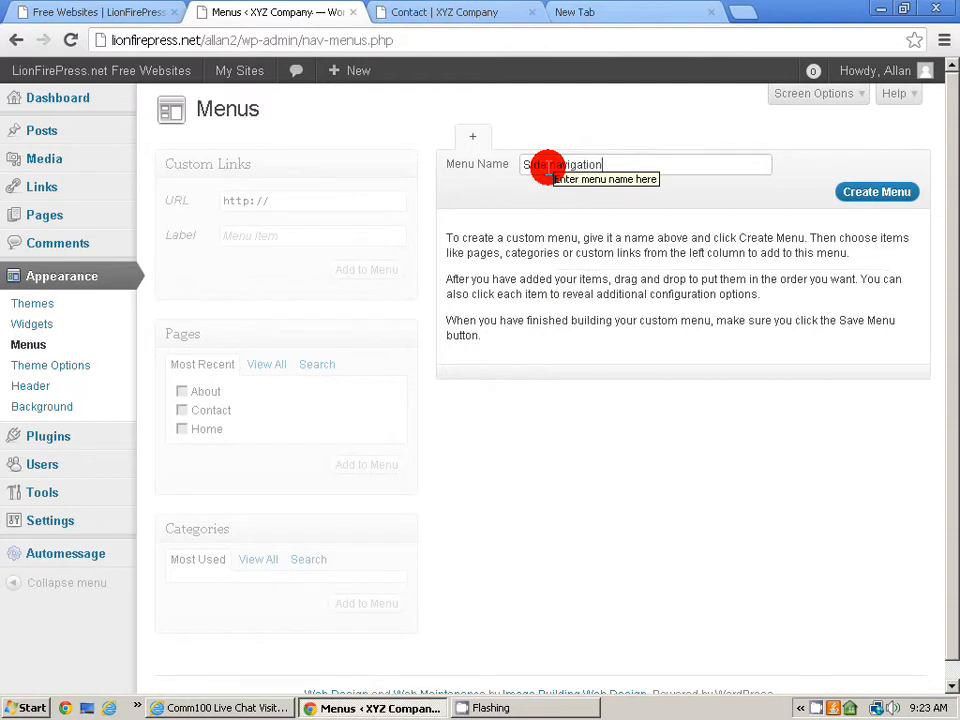
click(877, 193)
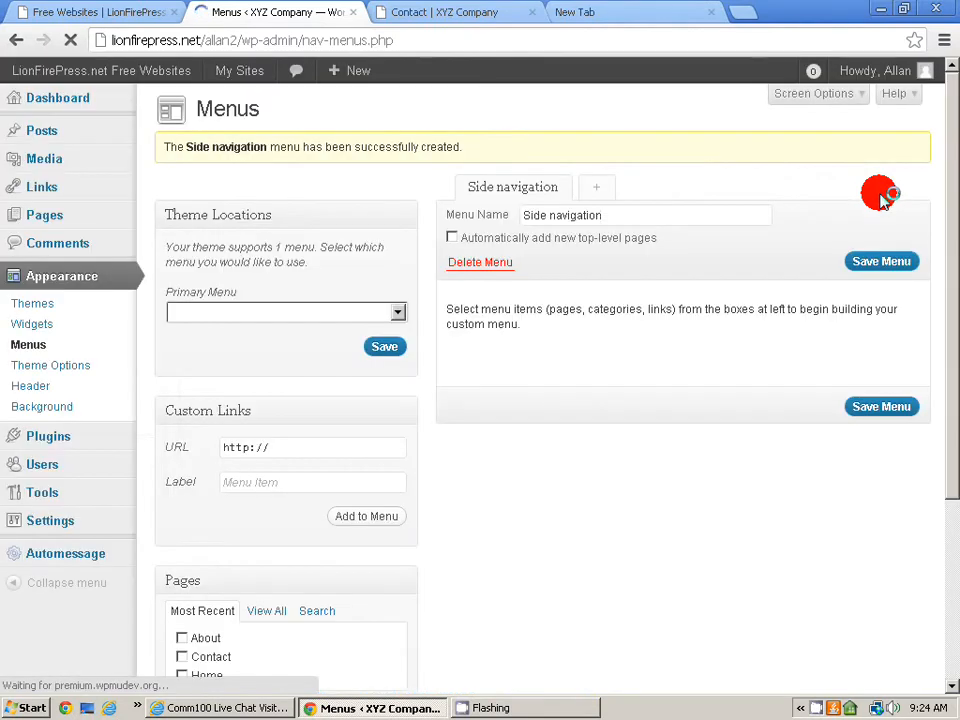
Add the Home, Contact and About pages to the Side navigation menu.
scroll(711, 306, down, 3)
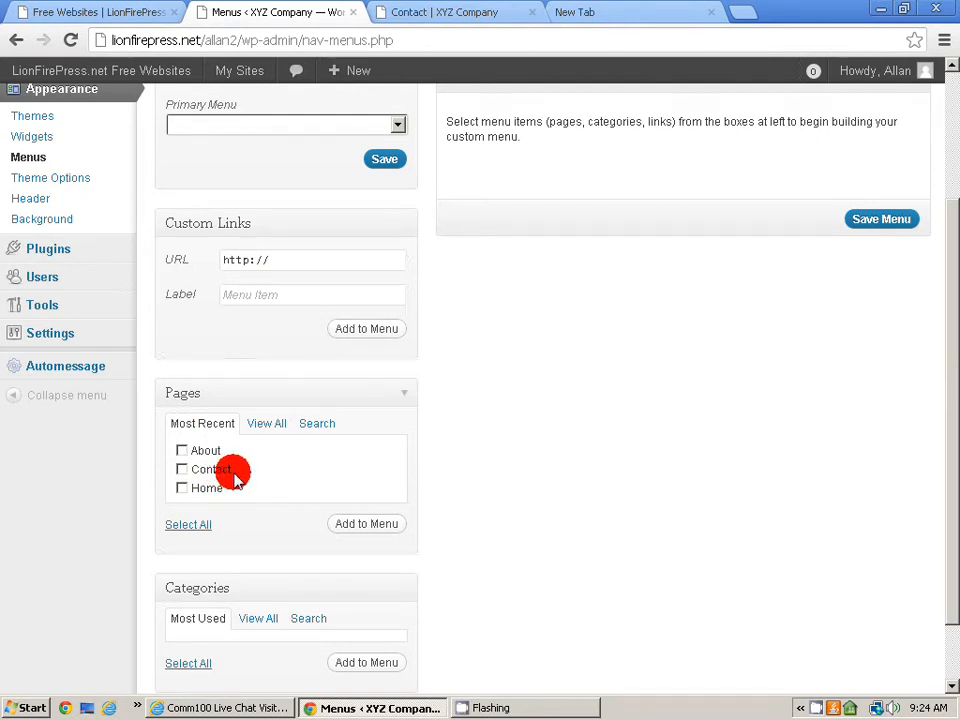
click(182, 489)
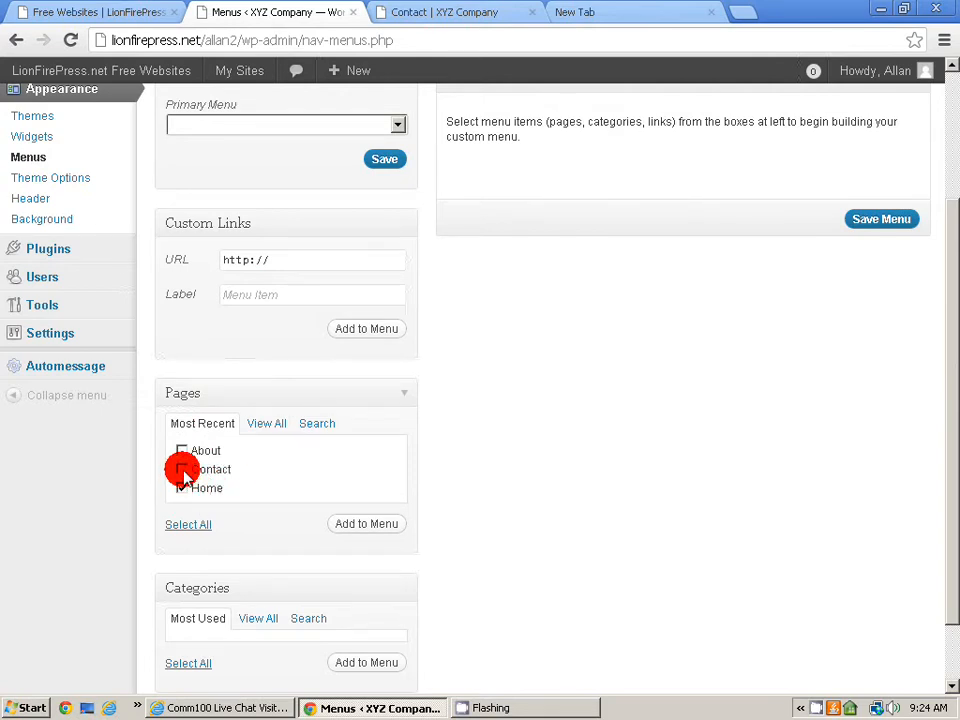
click(182, 470)
click(182, 451)
click(376, 525)
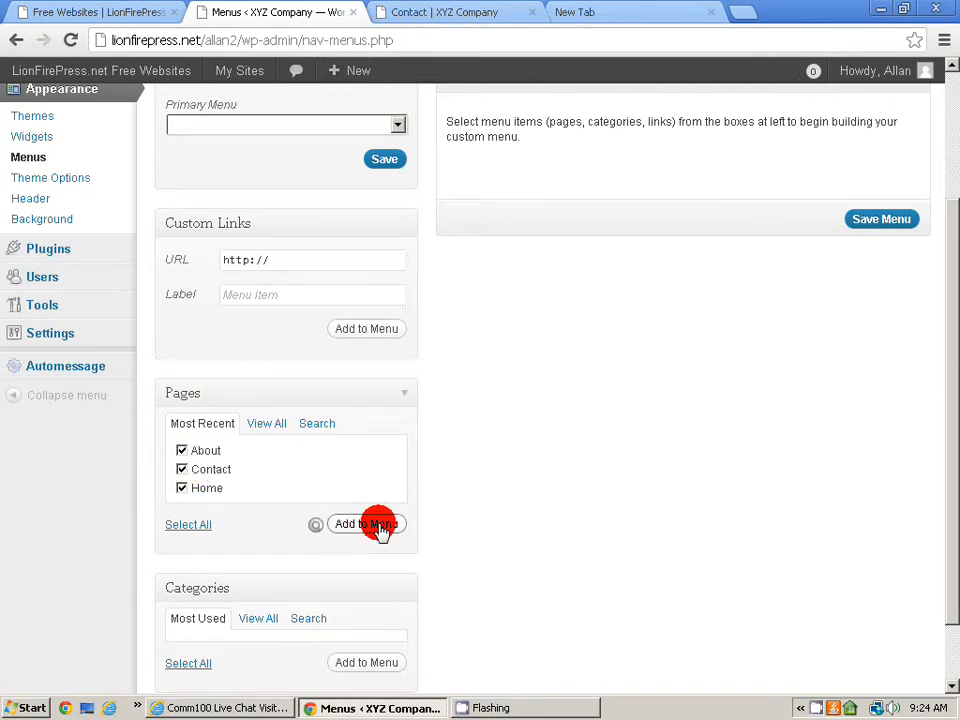
Move Home above About and Contact in the Side navigation menu and save the menu.
scroll(652, 452, up, 1)
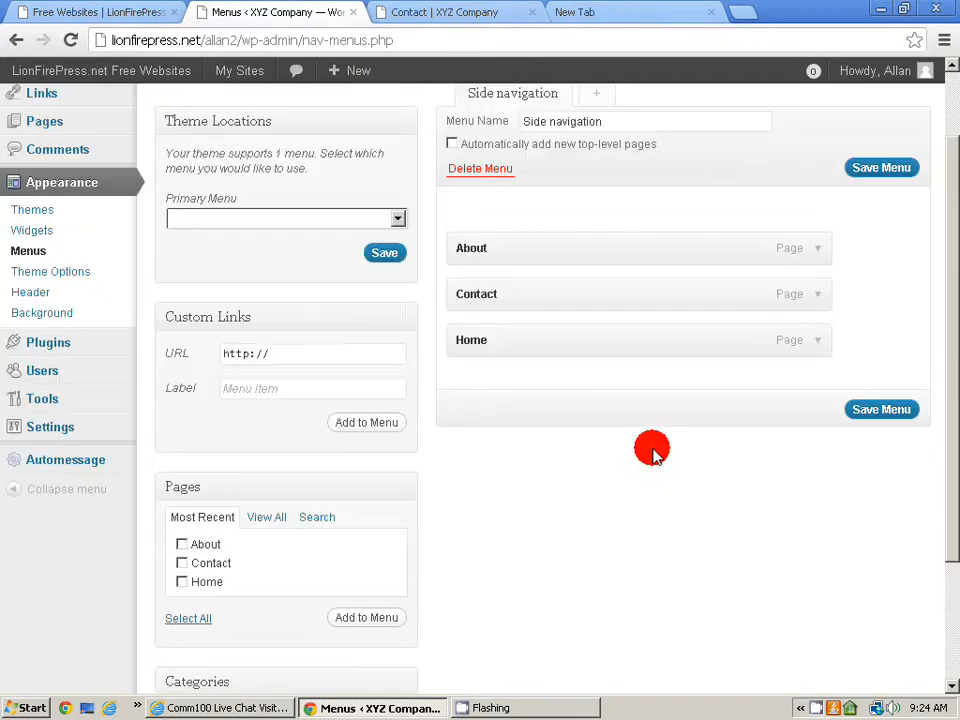
scroll(652, 452, up, 2)
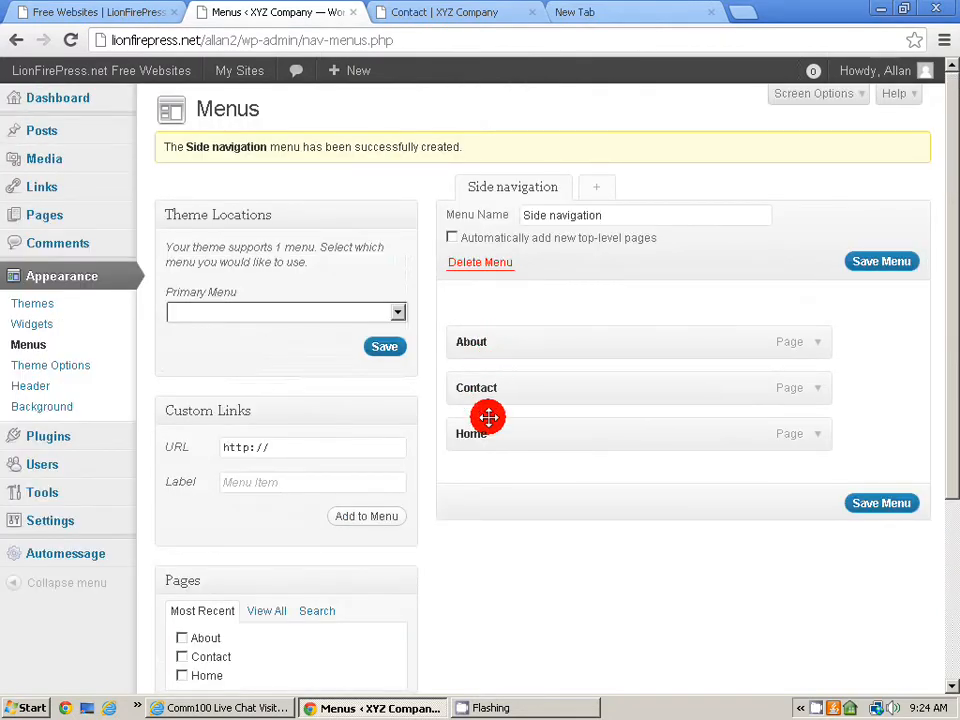
drag(489, 435, 493, 336)
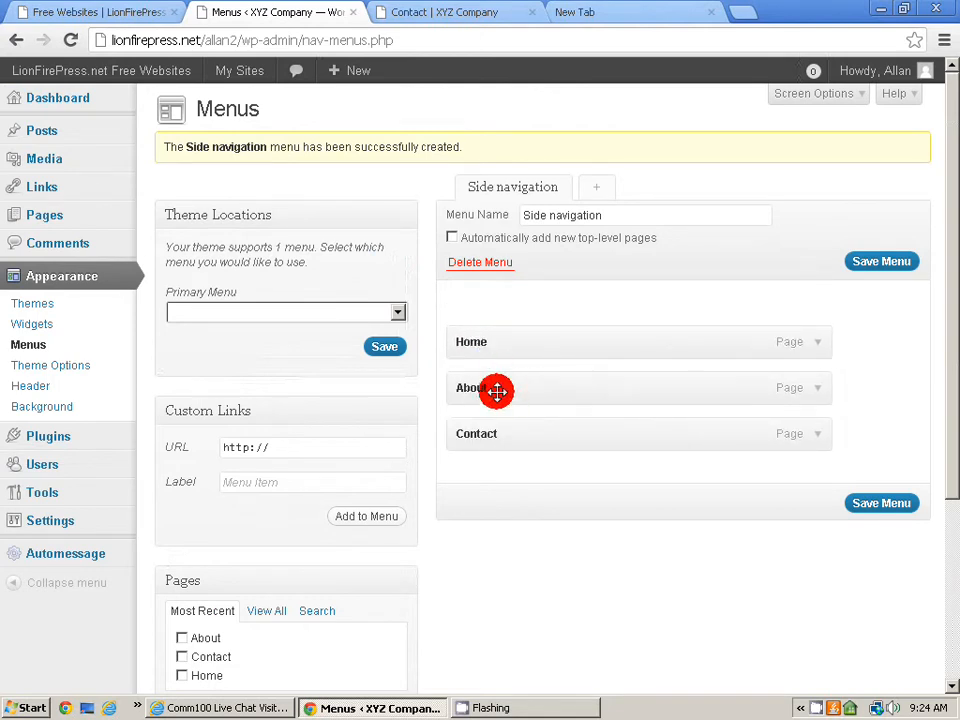
click(884, 508)
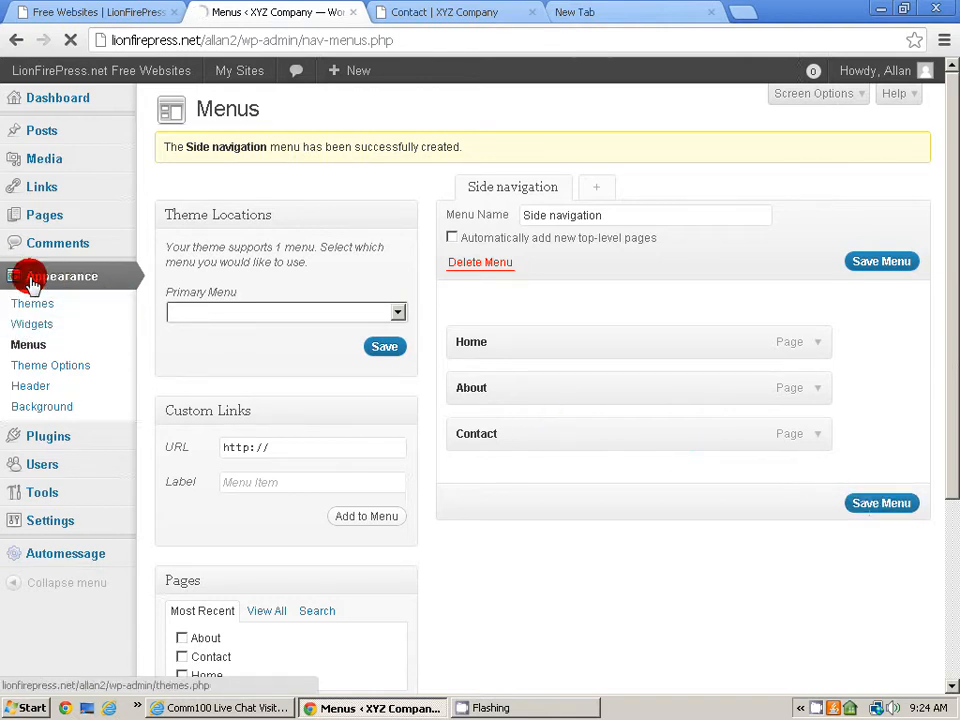
Return to the site's widget management and add a Custom Menu widget to the Main Sidebar below the My Info text widget.
click(38, 324)
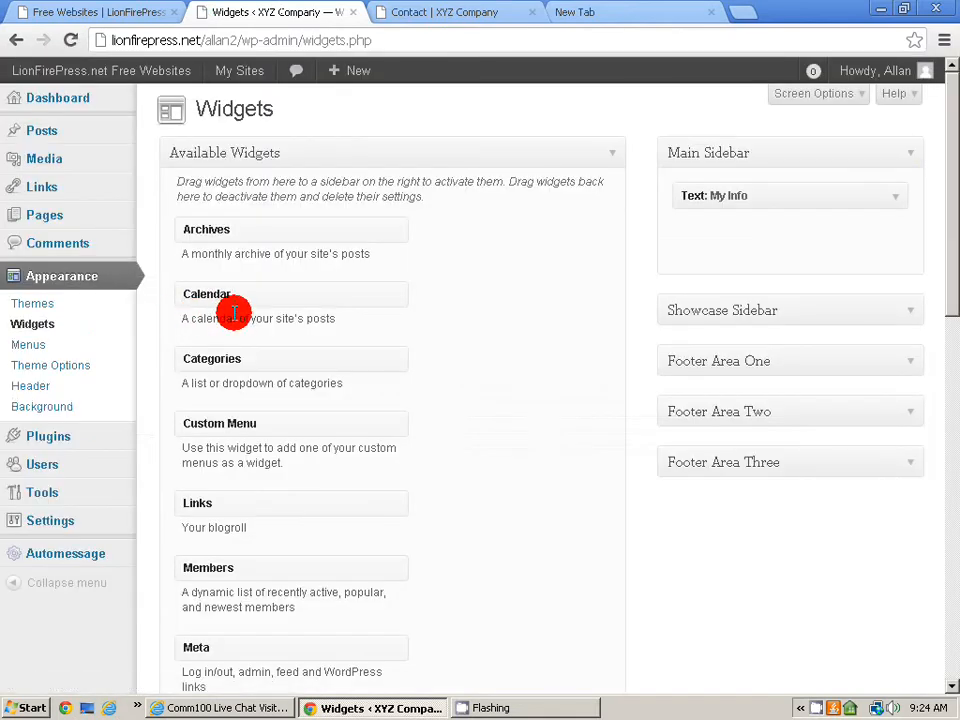
scroll(397, 339, down, 5)
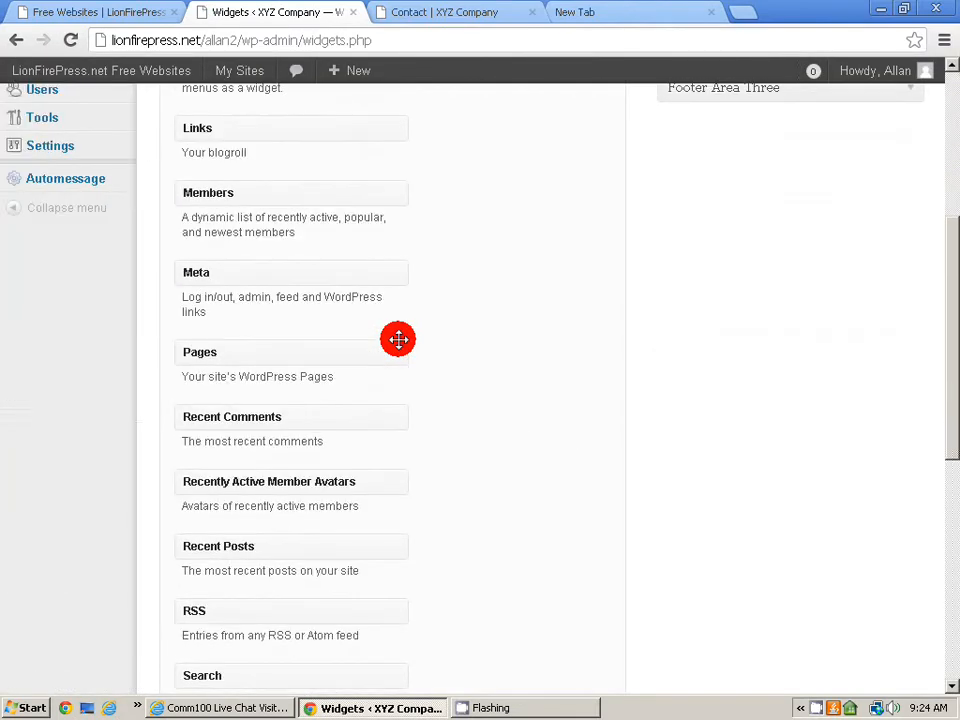
scroll(398, 339, down, 4)
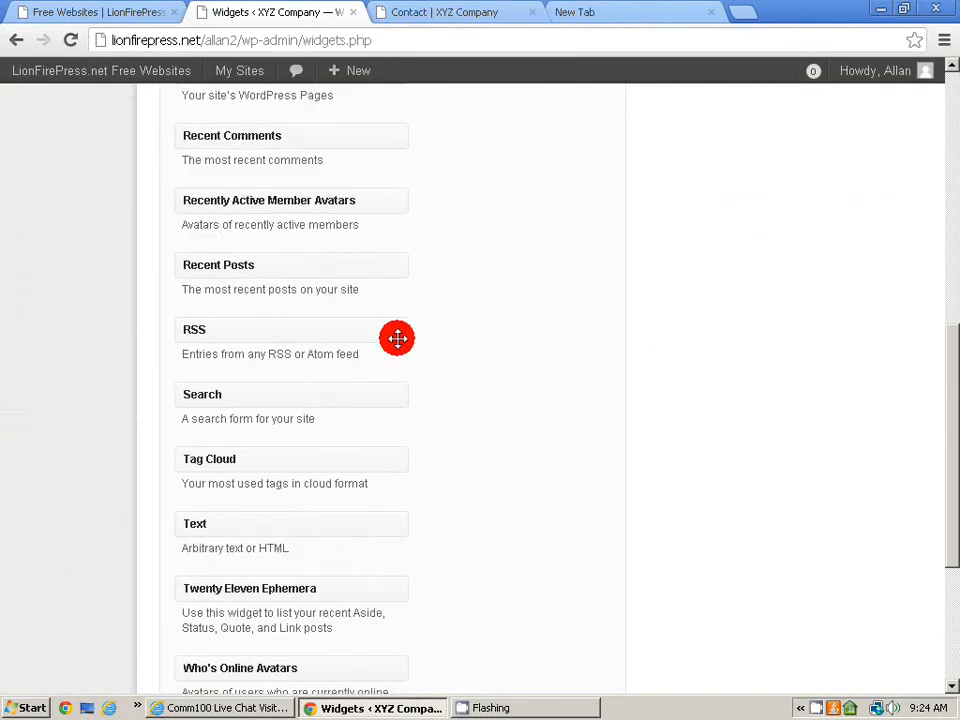
scroll(397, 339, down, 4)
scroll(397, 339, up, 5)
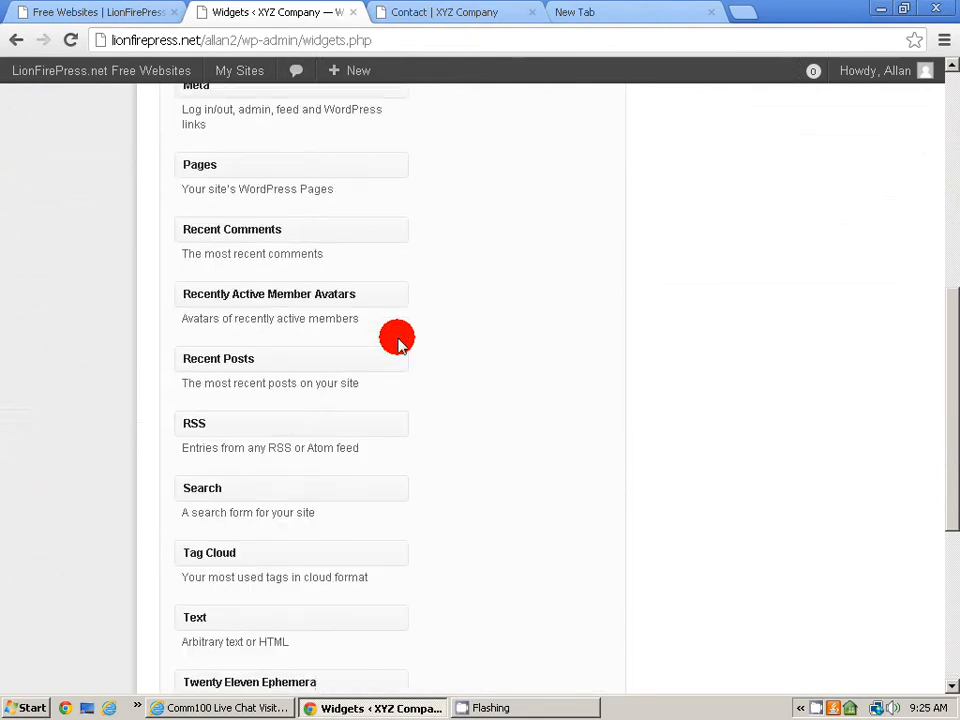
scroll(397, 340, up, 5)
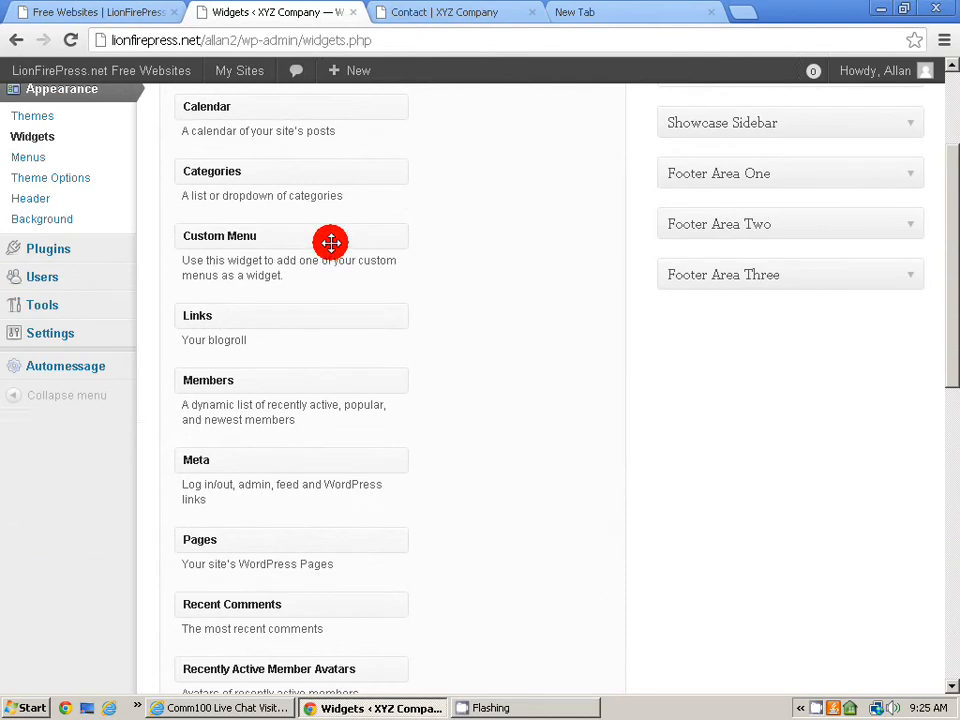
drag(331, 242, 831, 242)
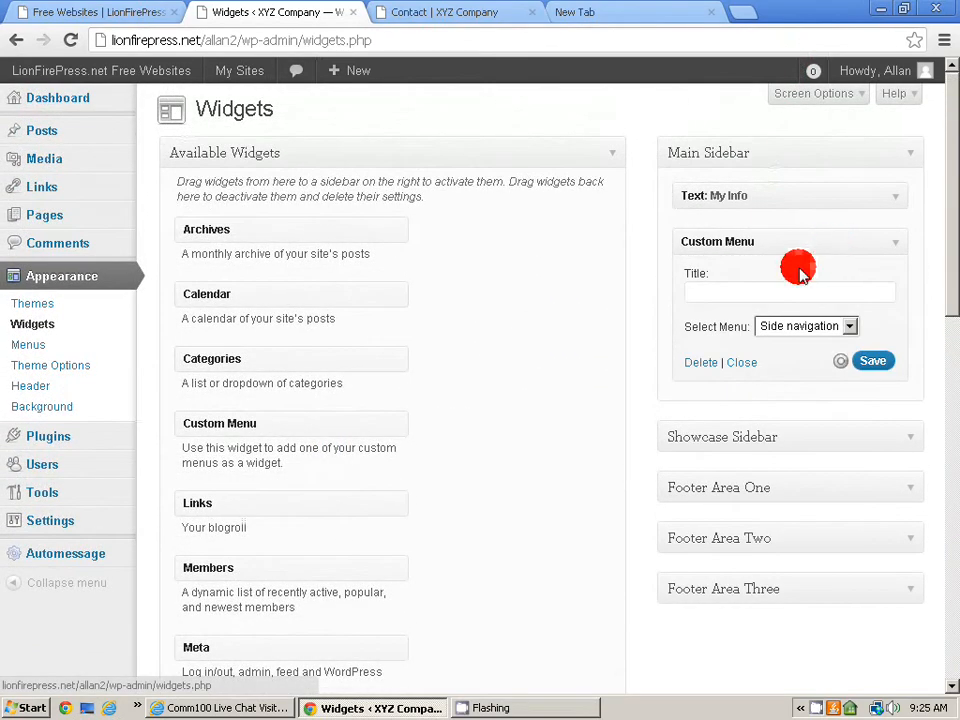
Title the Custom Menu widget "Navigation", assign it the Side navigation menu and save the widget.
click(768, 291)
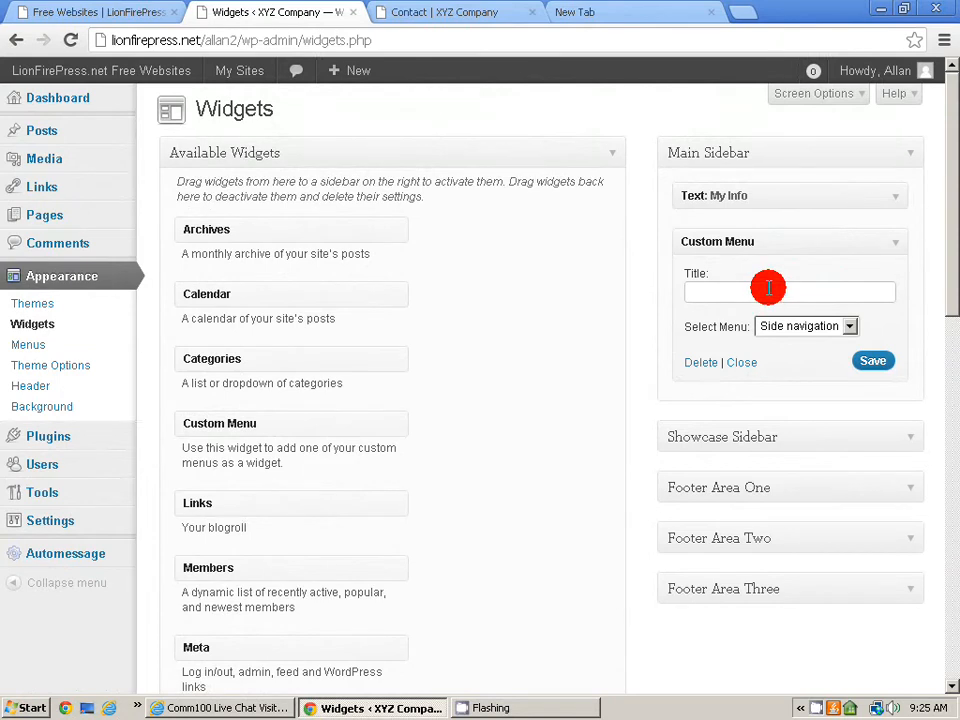
text(Navigation)
click(842, 326)
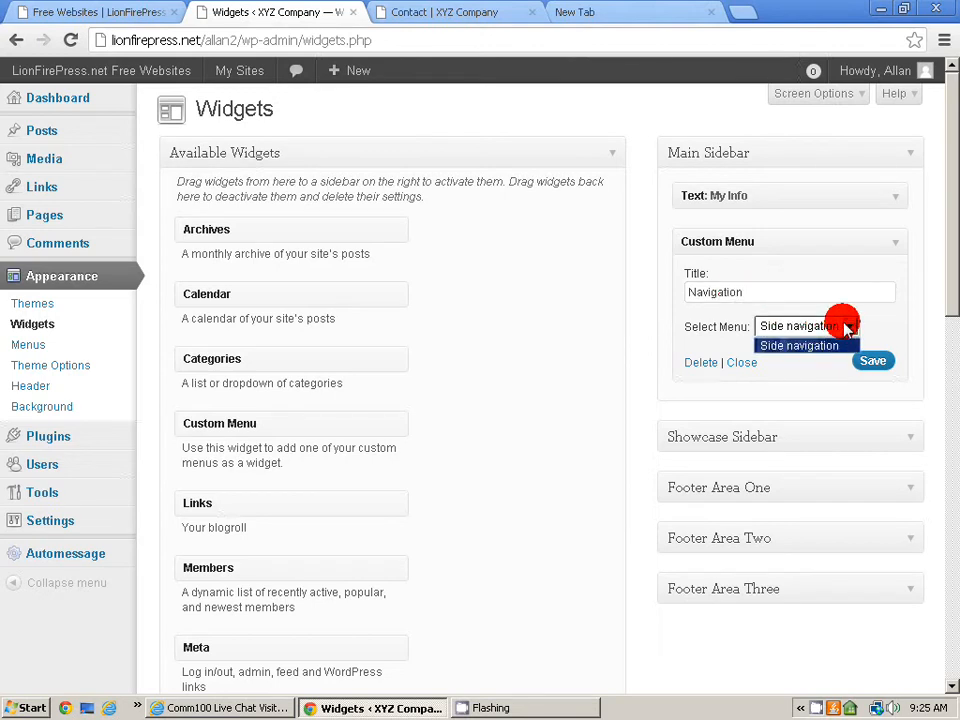
click(785, 347)
click(882, 363)
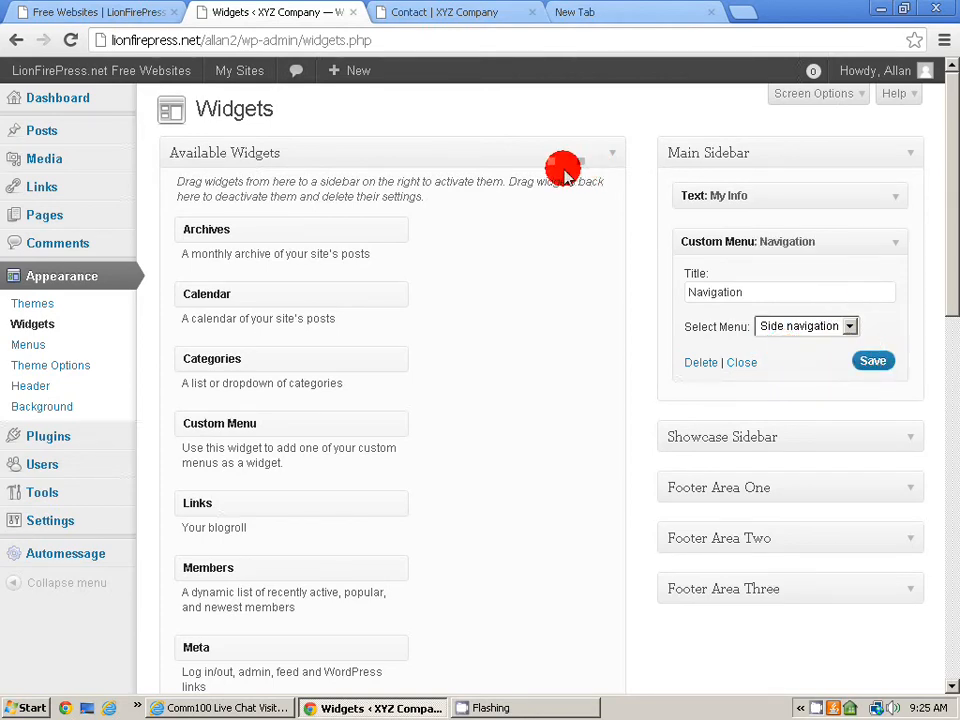
Reload the site's Contact page and check how the My Info and Navigation widgets display in the sidebar.
click(429, 10)
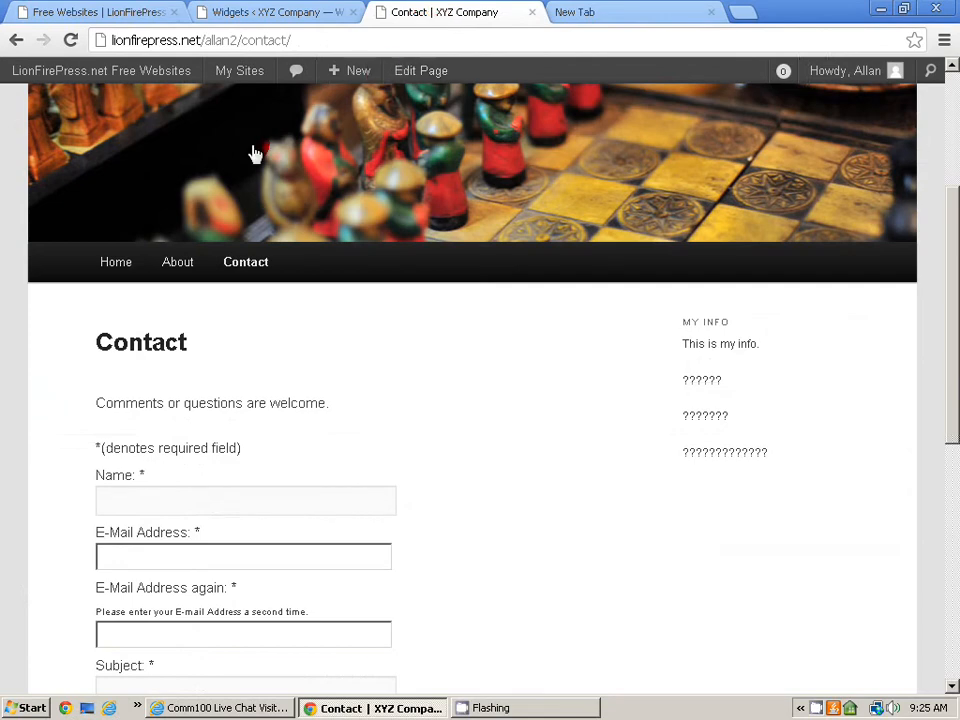
click(72, 45)
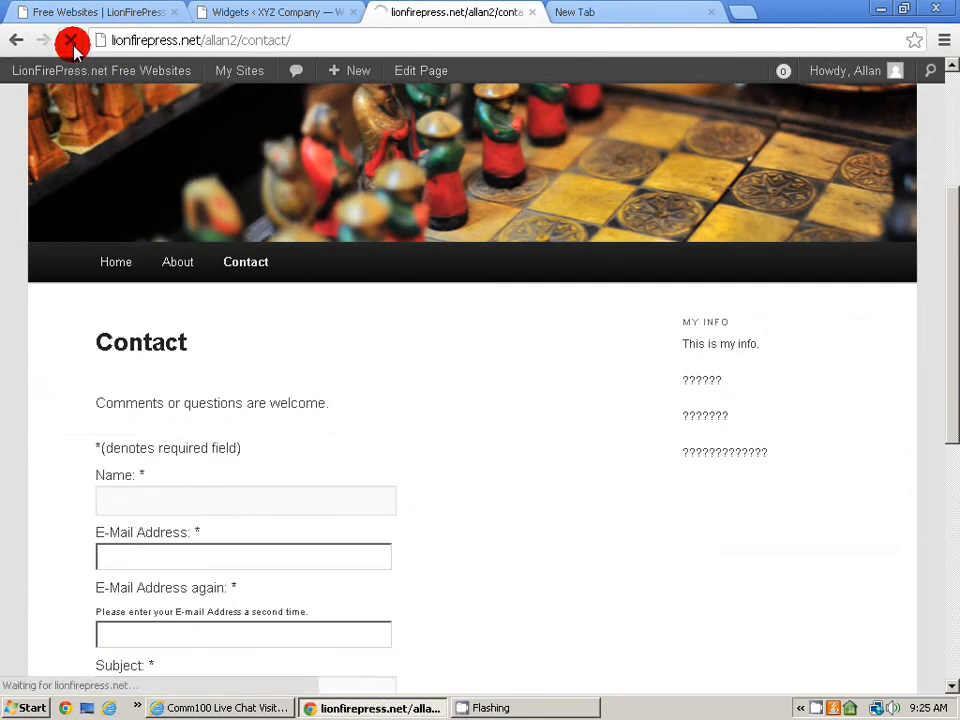
scroll(326, 250, down, 3)
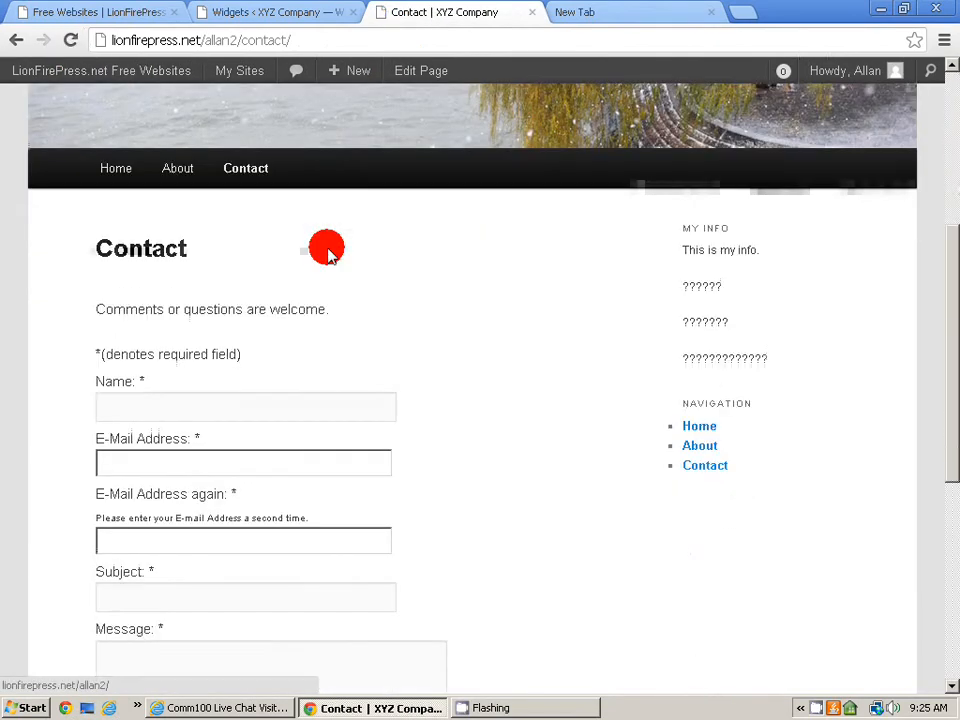
scroll(688, 243, up, 1)
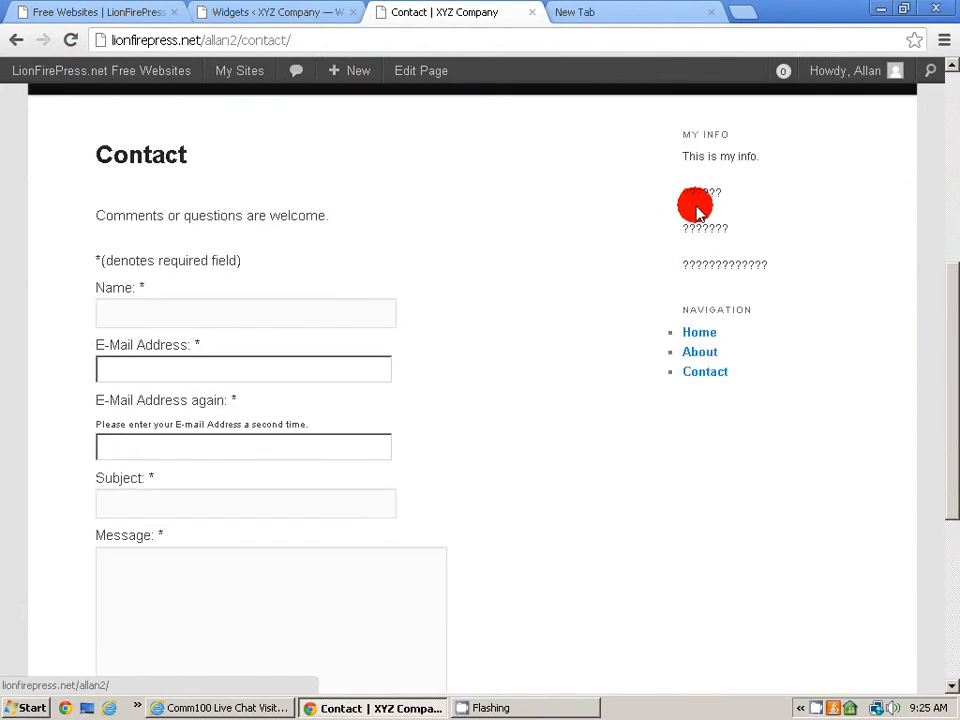
scroll(718, 290, down, 2)
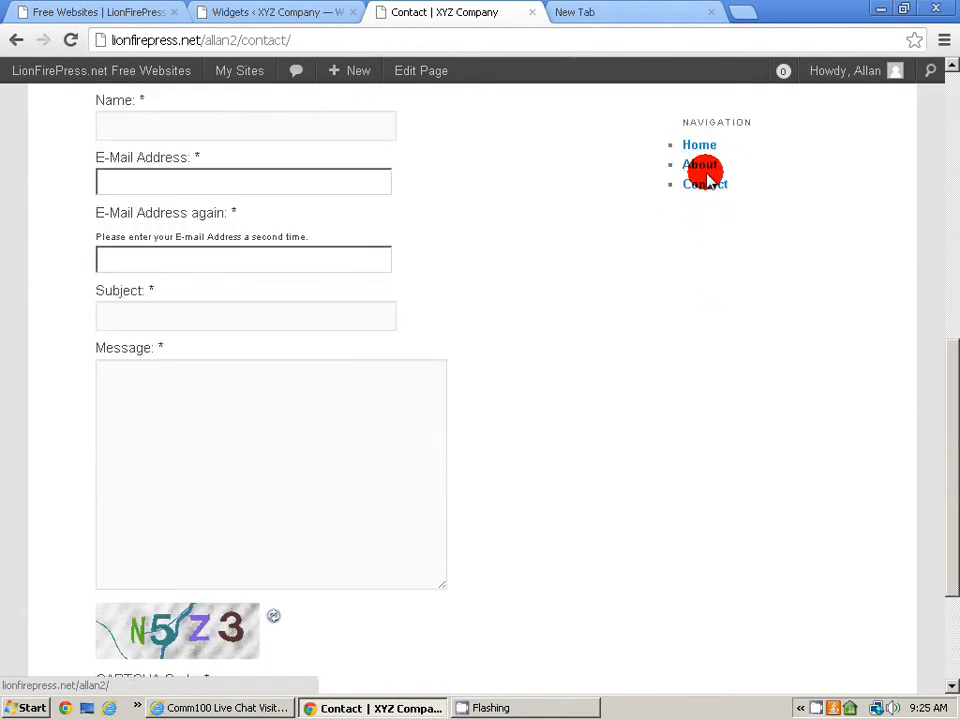
scroll(710, 200, up, 2)
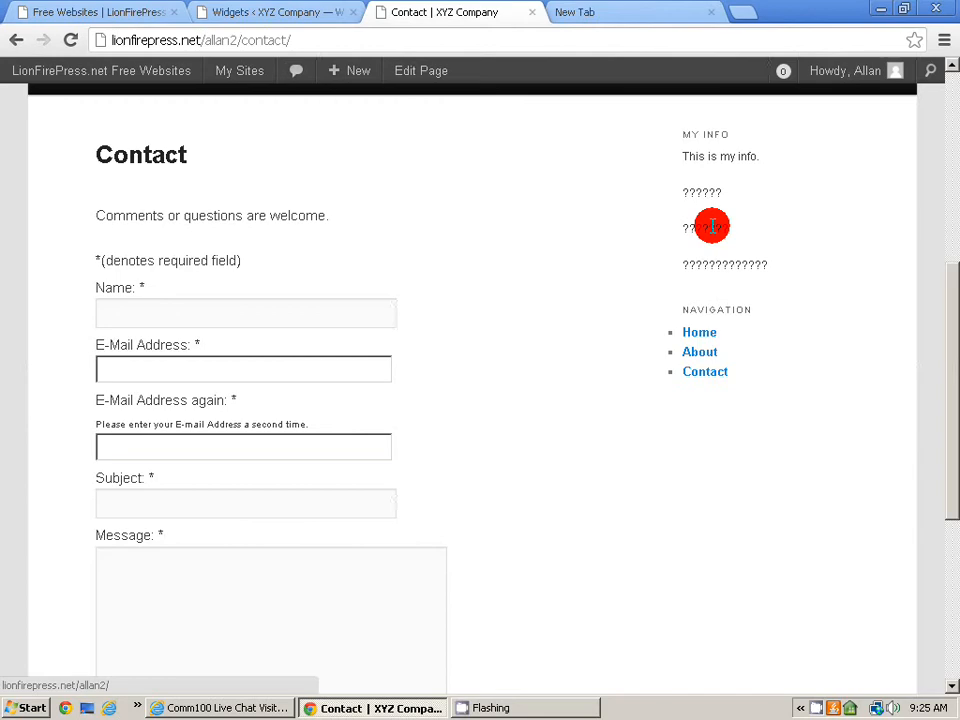
scroll(712, 227, up, 4)
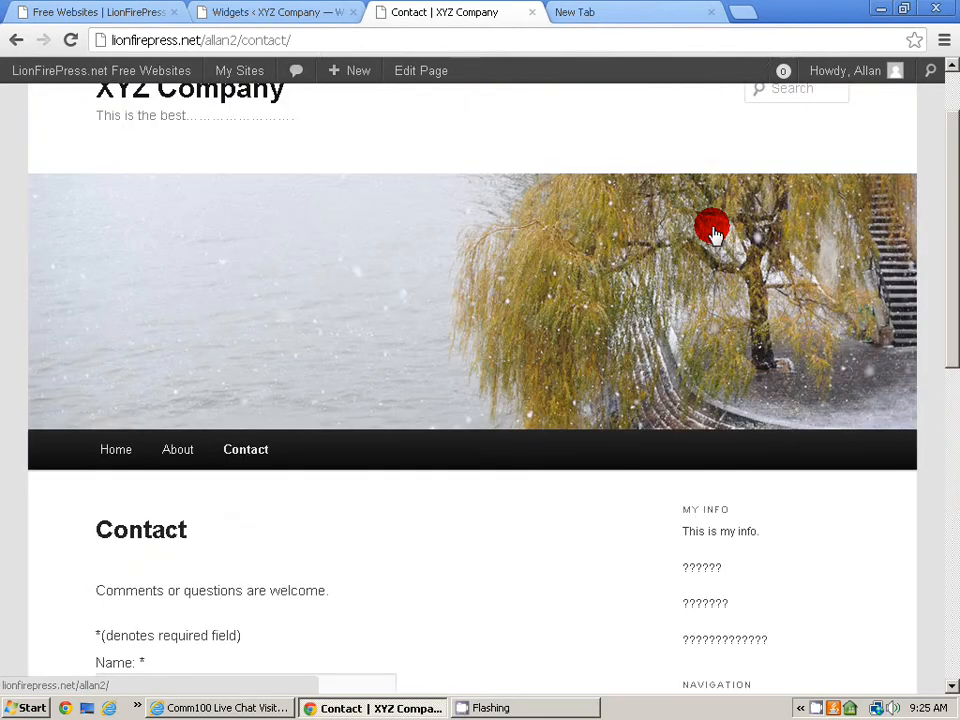
scroll(712, 230, down, 3)
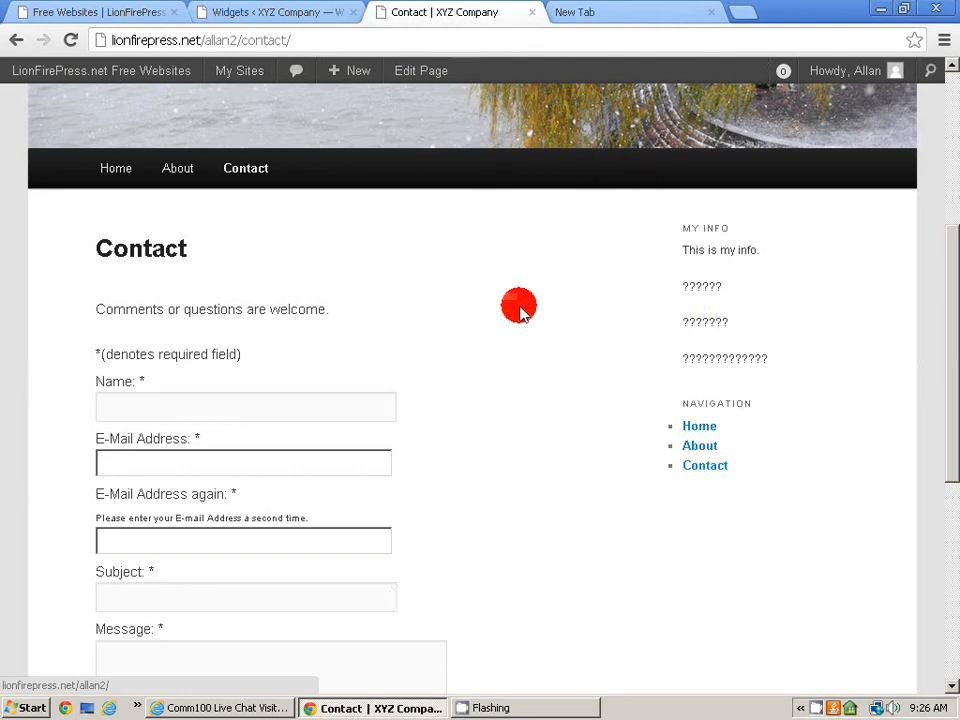
scroll(521, 306, up, 4)
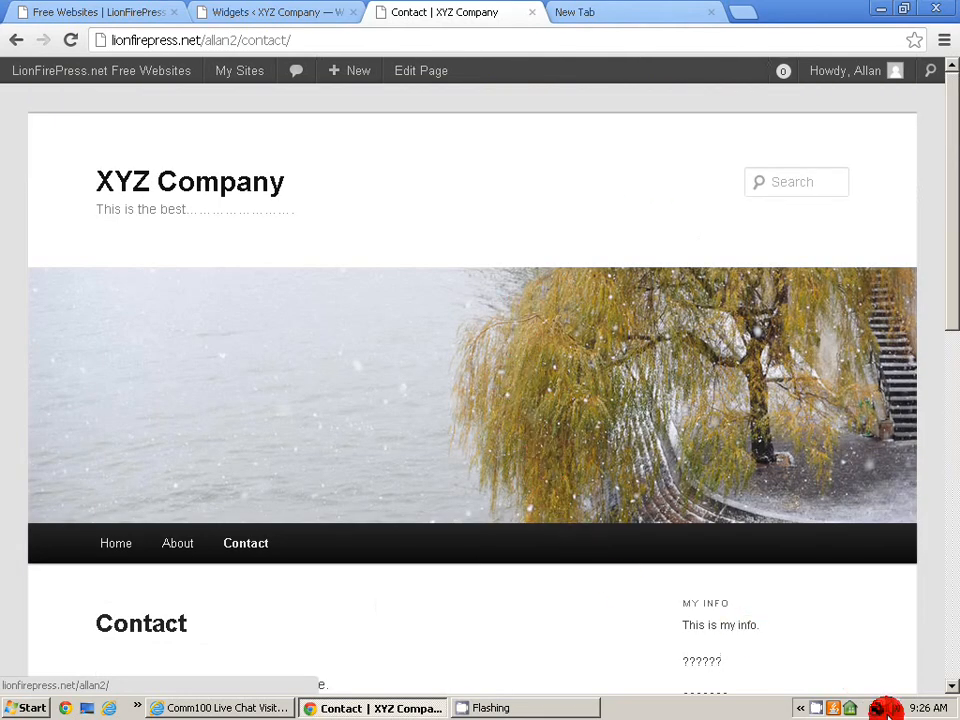
click(812, 704)
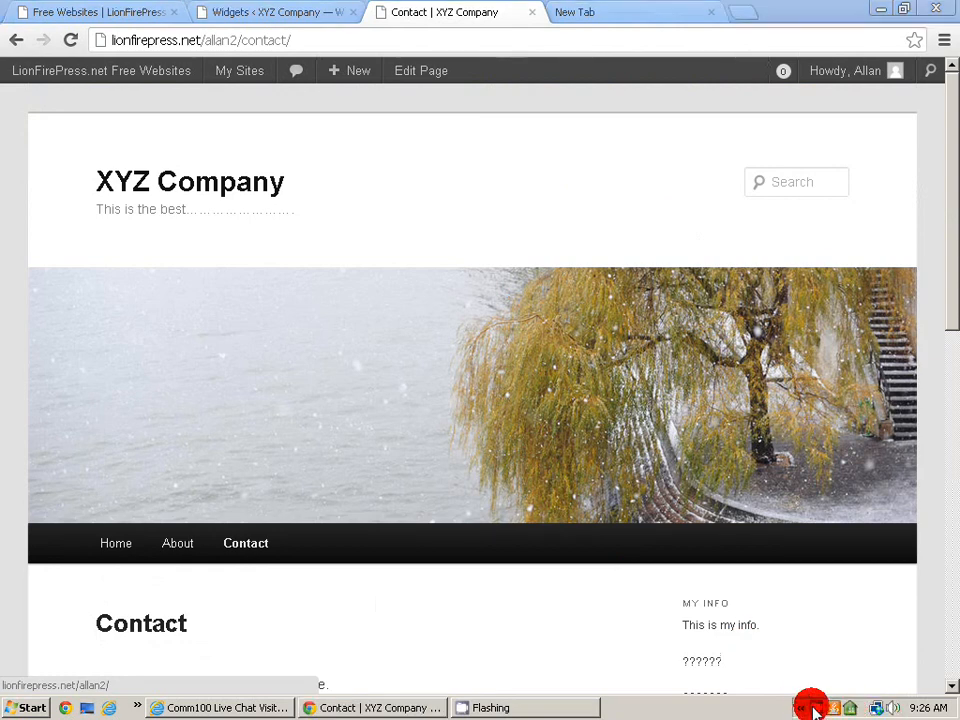